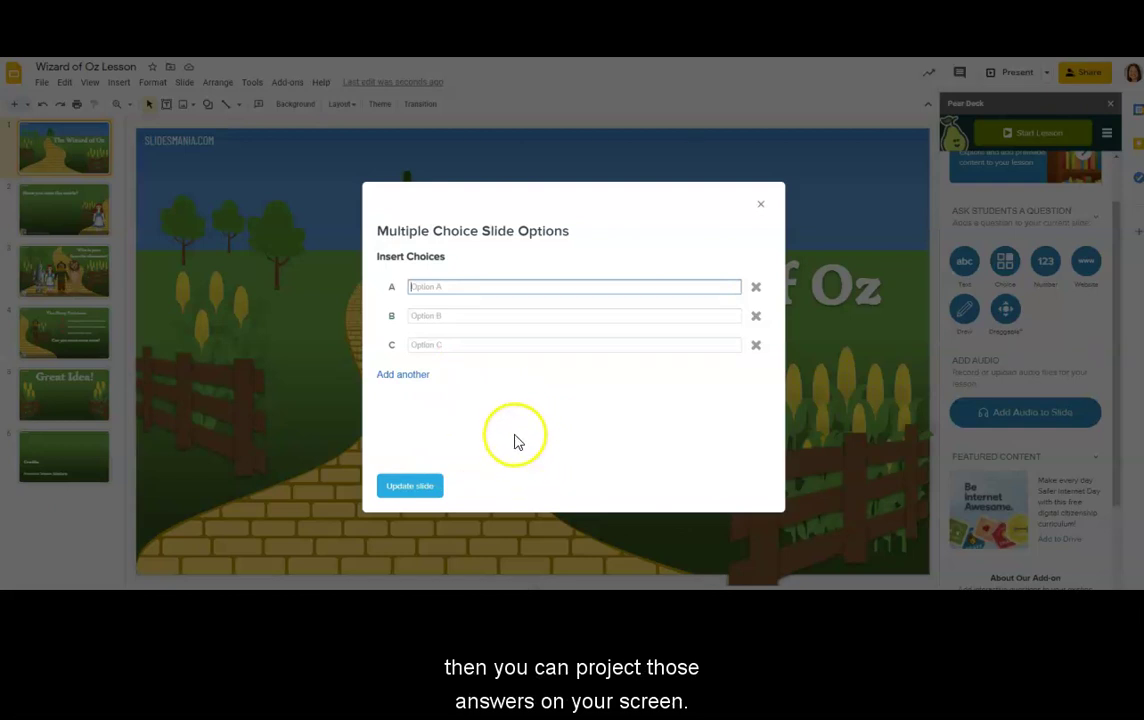
Preview the Number and Website question types without adding either to the title slide
click(762, 206)
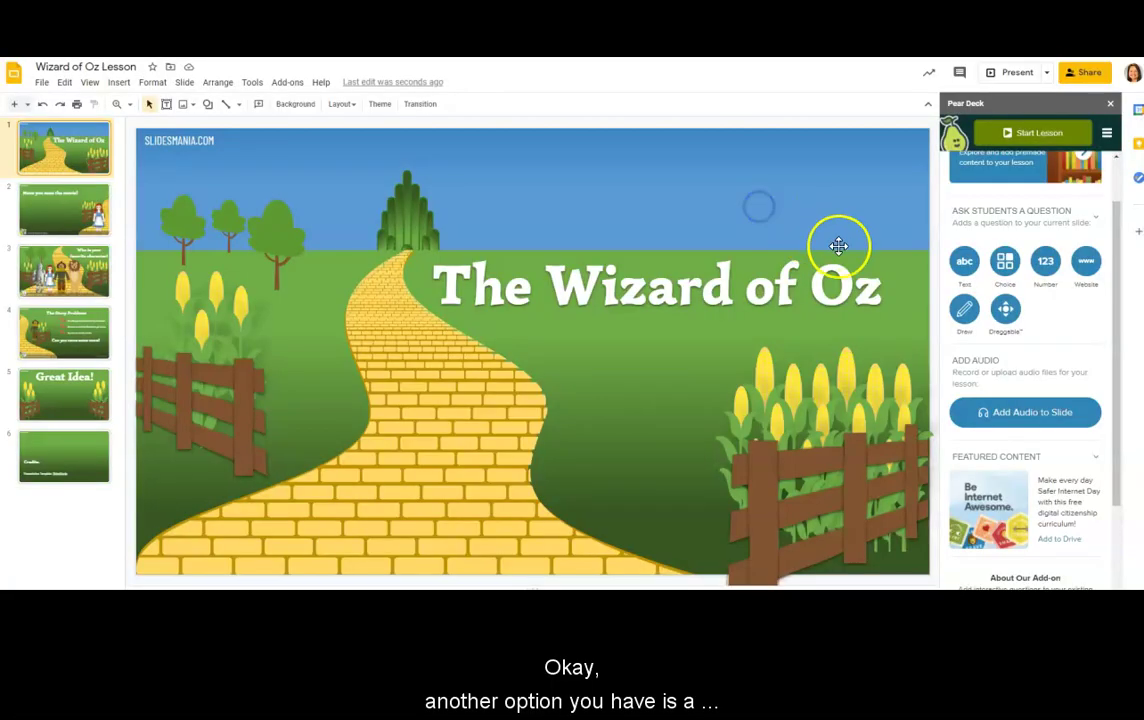
click(1046, 264)
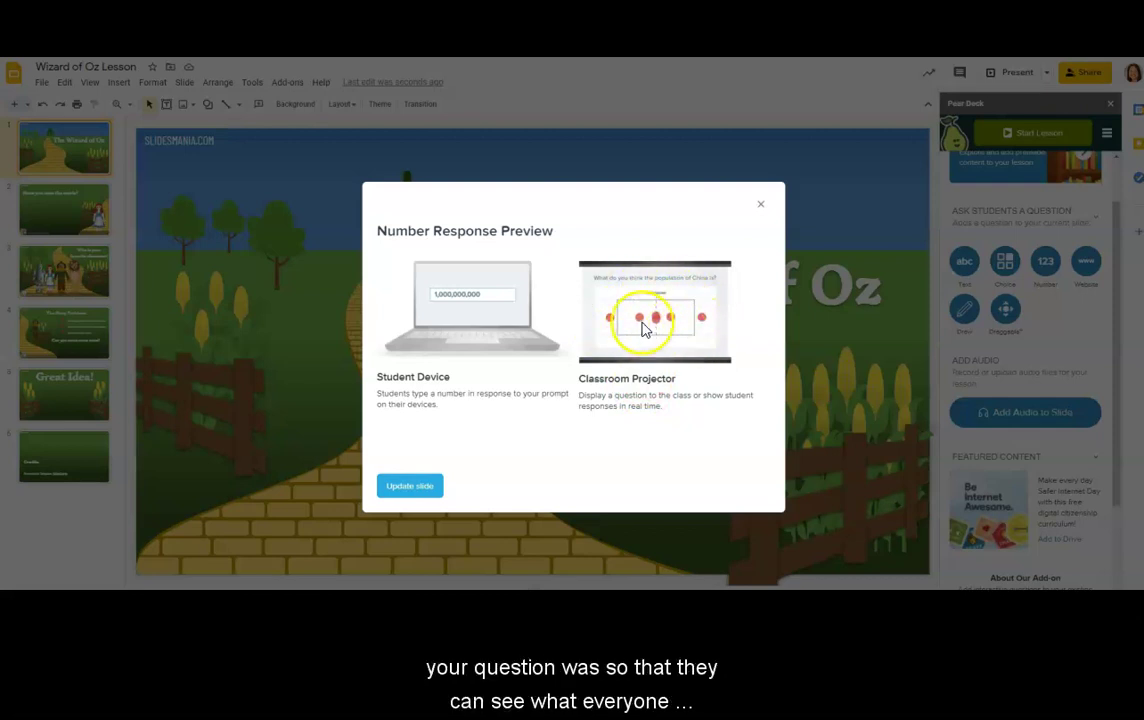
click(760, 207)
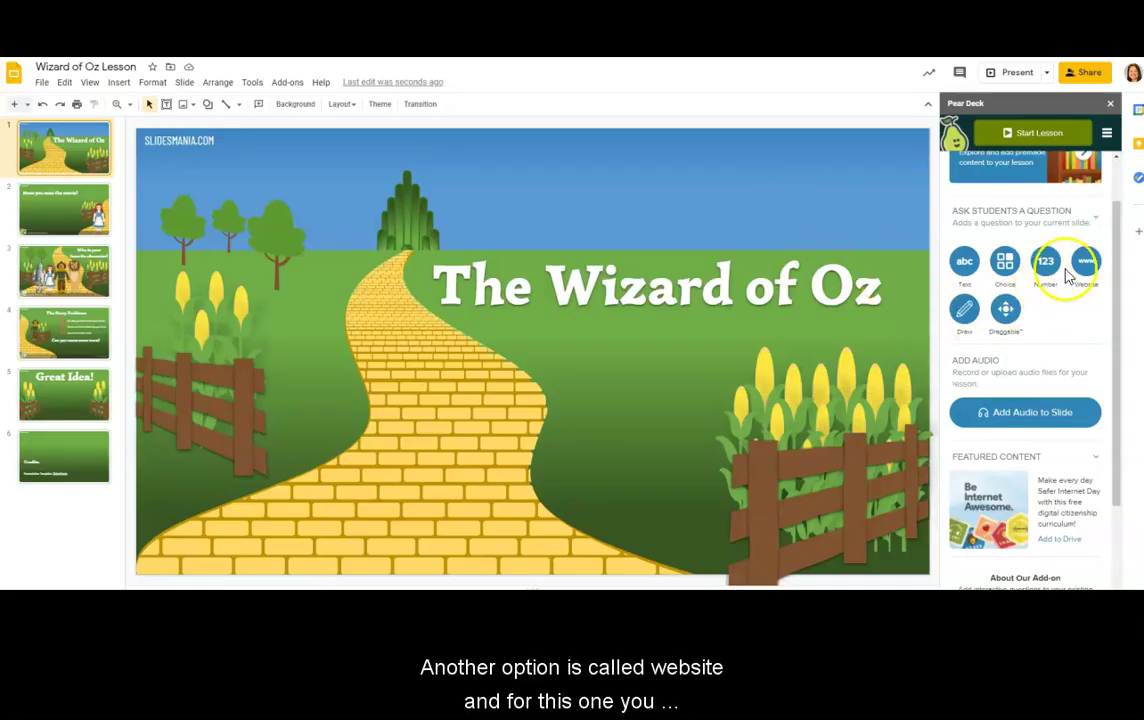
click(1087, 264)
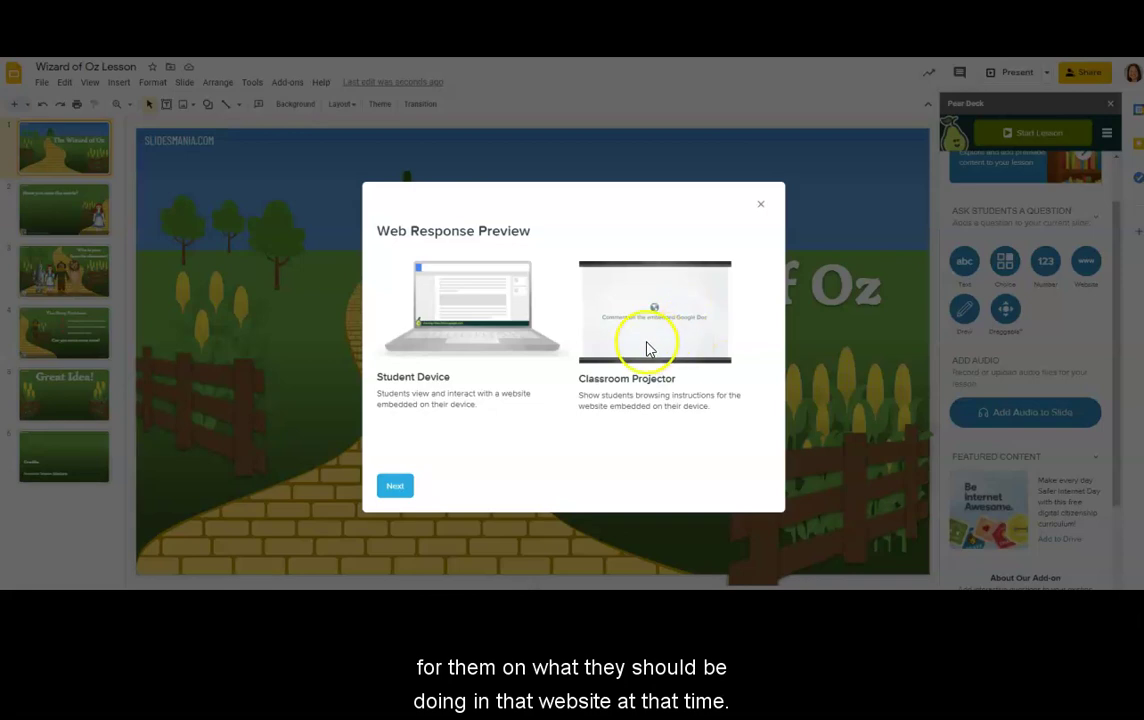
click(762, 206)
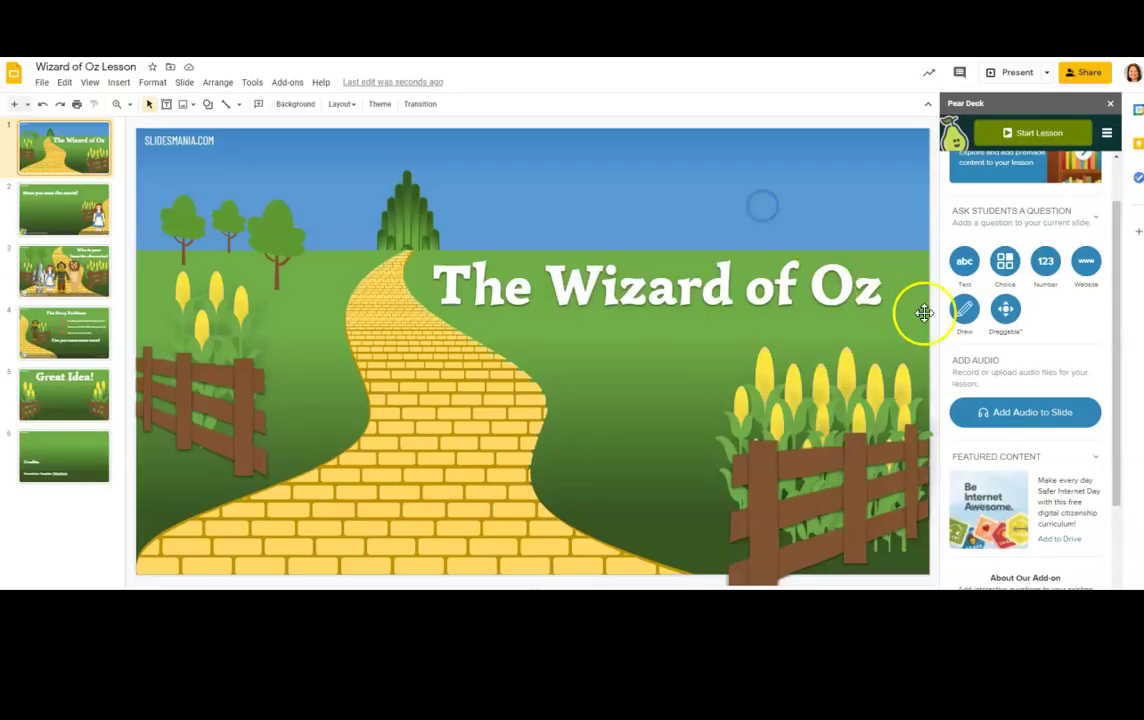
Try a Draw question on the title slide and undo it
click(965, 311)
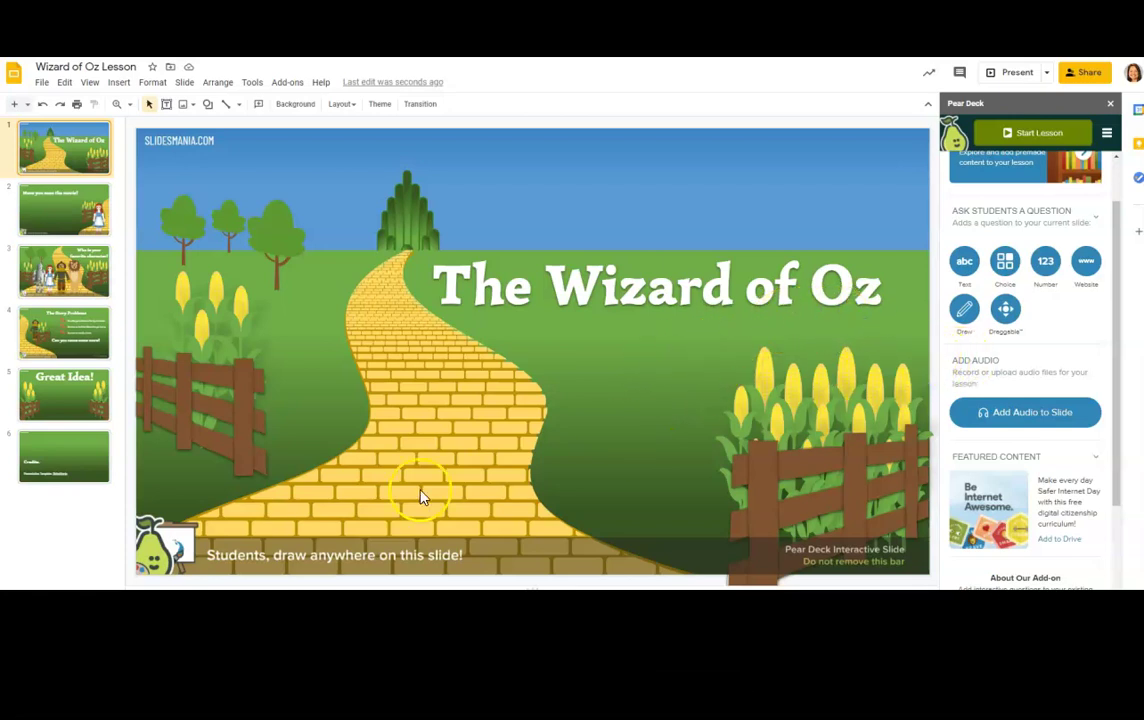
click(42, 106)
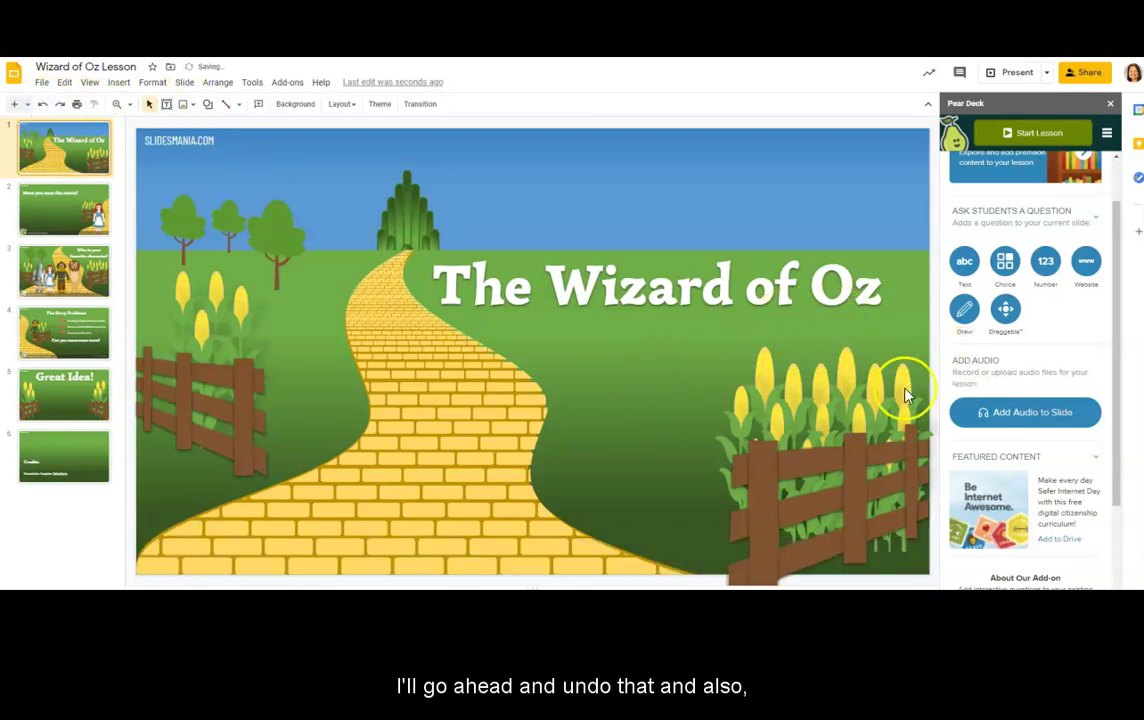
Try out a Draggable question on the title slide with a yellow star icon in different sizes, and discard it
click(1005, 309)
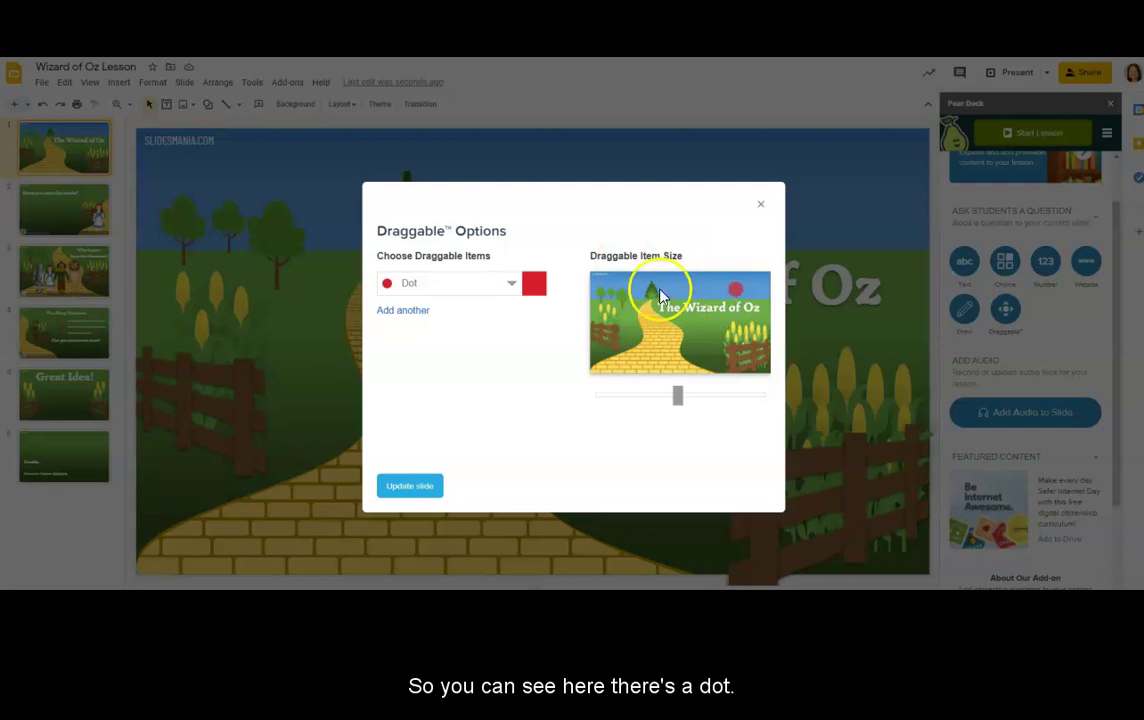
click(515, 284)
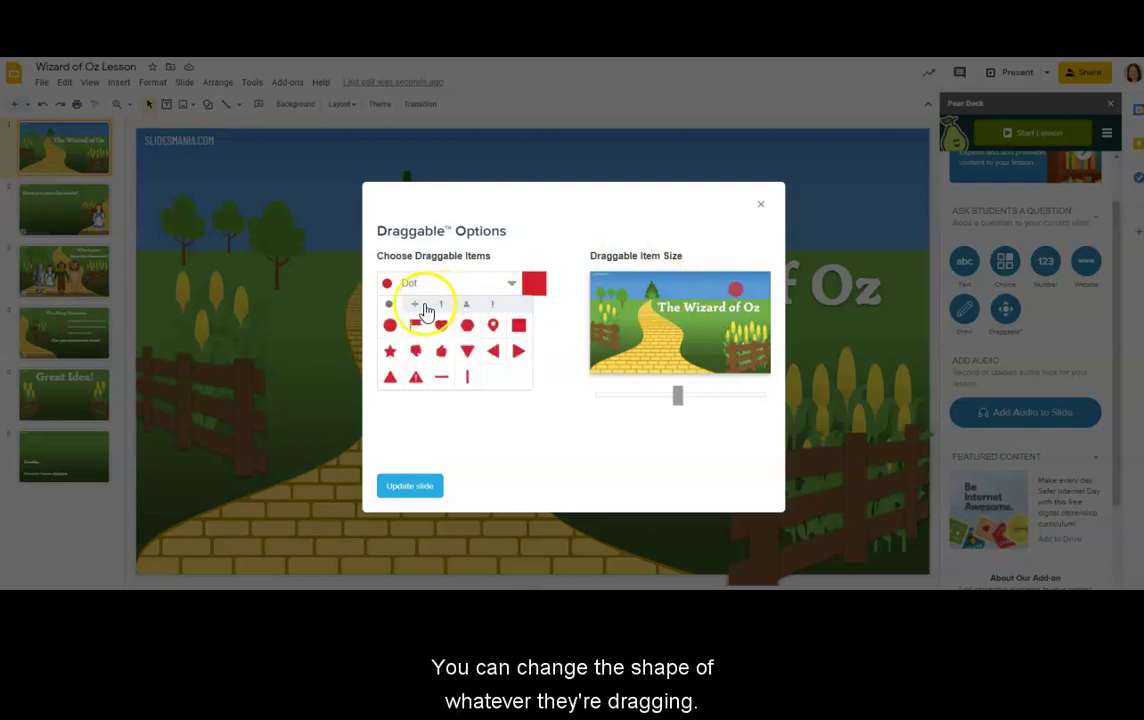
click(416, 352)
click(511, 283)
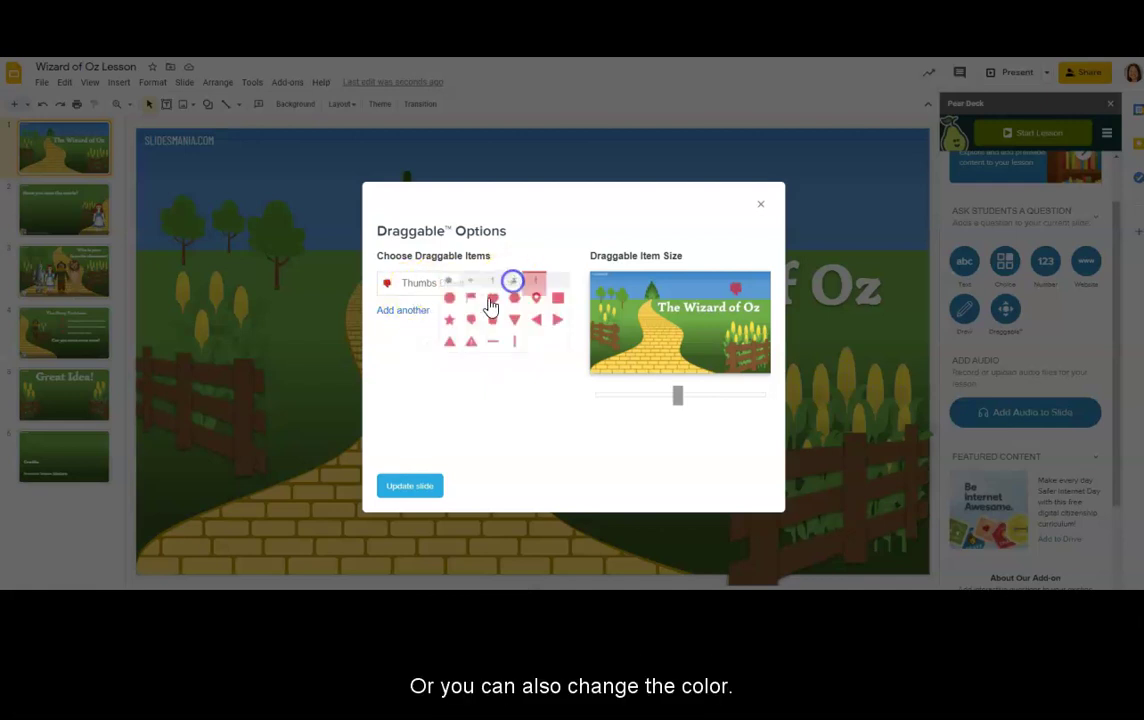
click(392, 352)
click(534, 283)
click(470, 312)
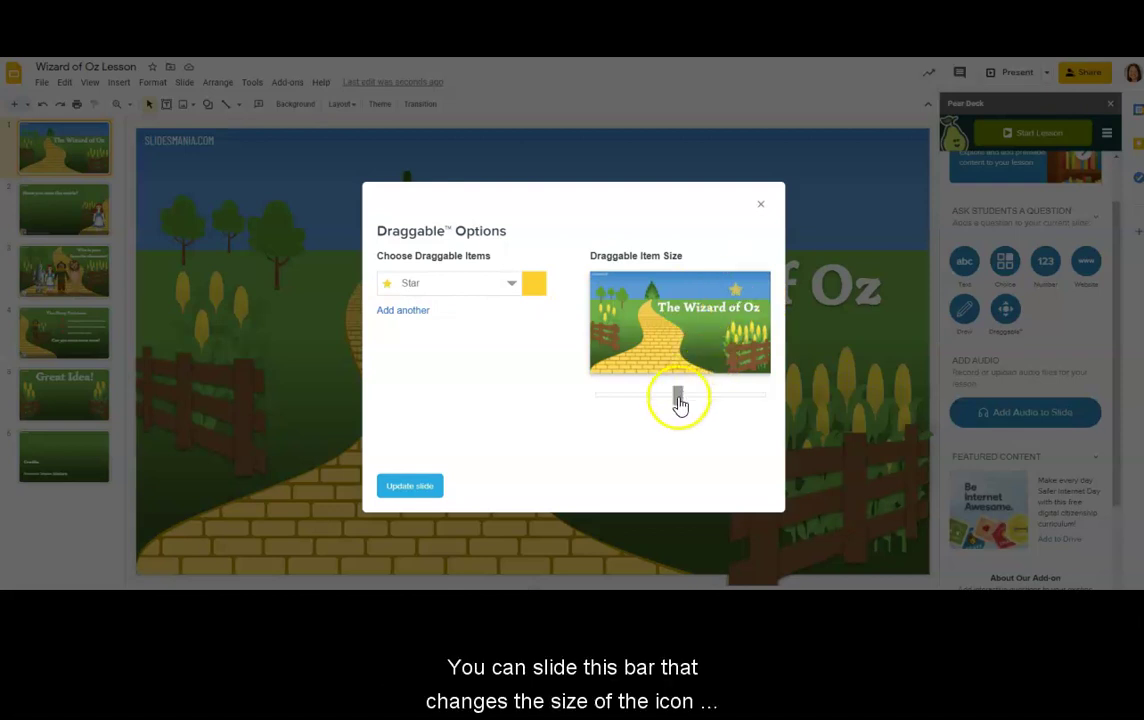
mouse_move(729, 403)
mouse_down()
mouse_move(734, 392)
mouse_move(724, 398)
mouse_up()
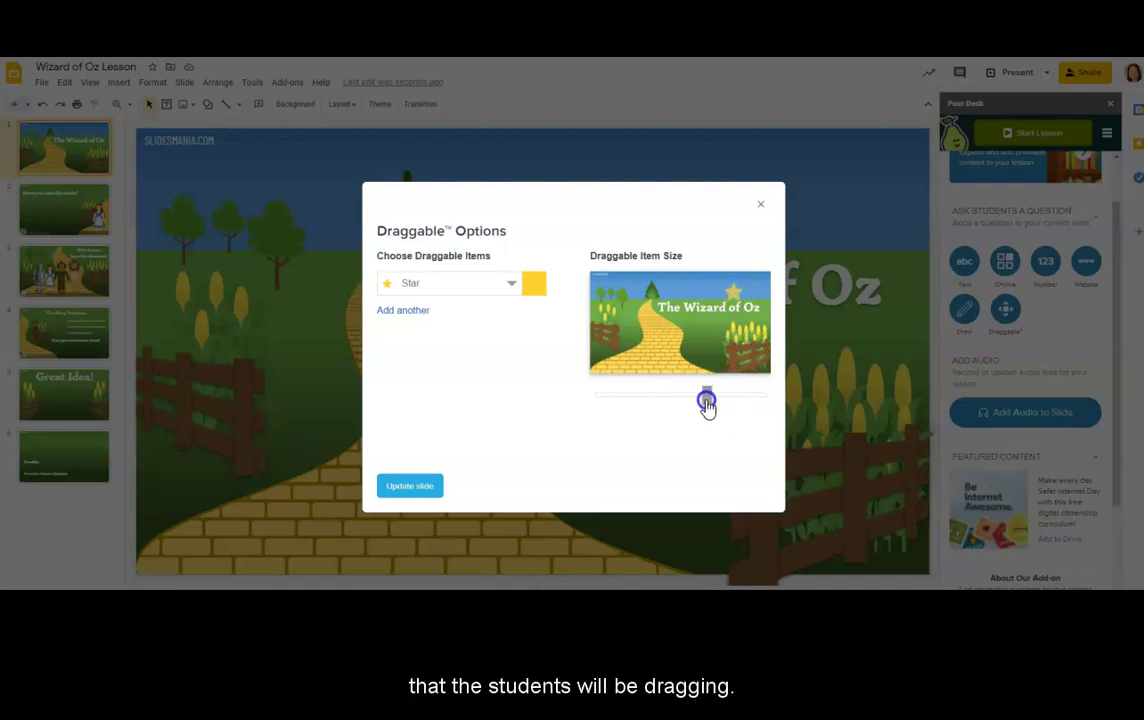
drag(688, 402, 676, 400)
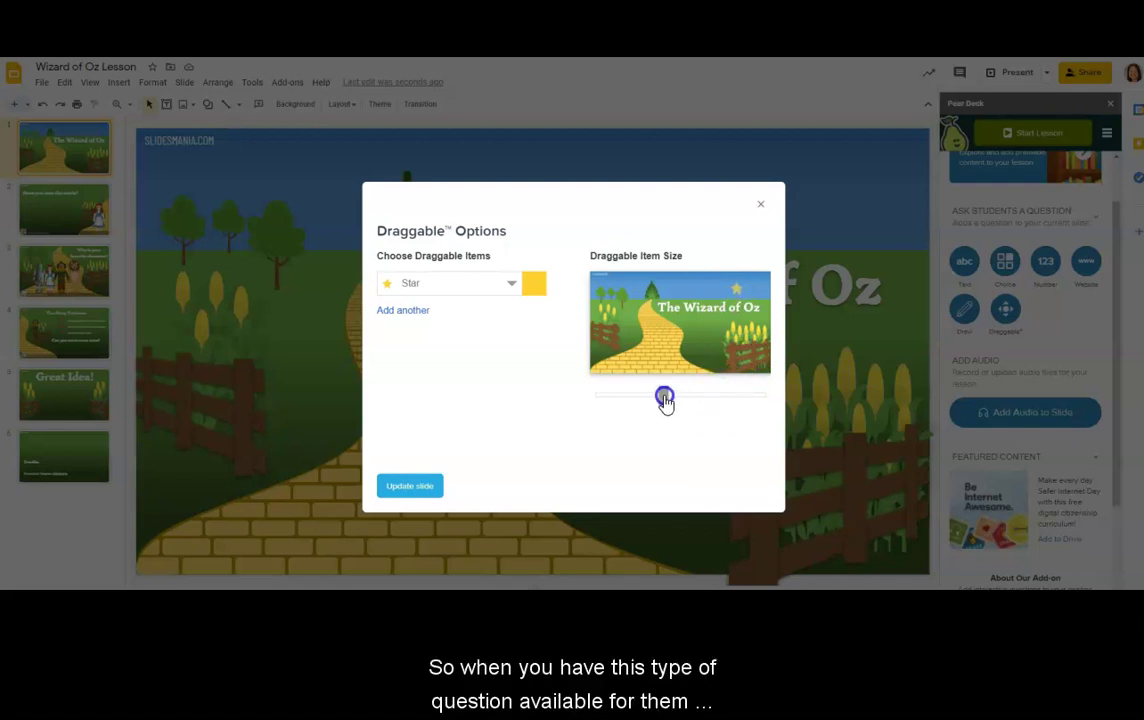
click(737, 290)
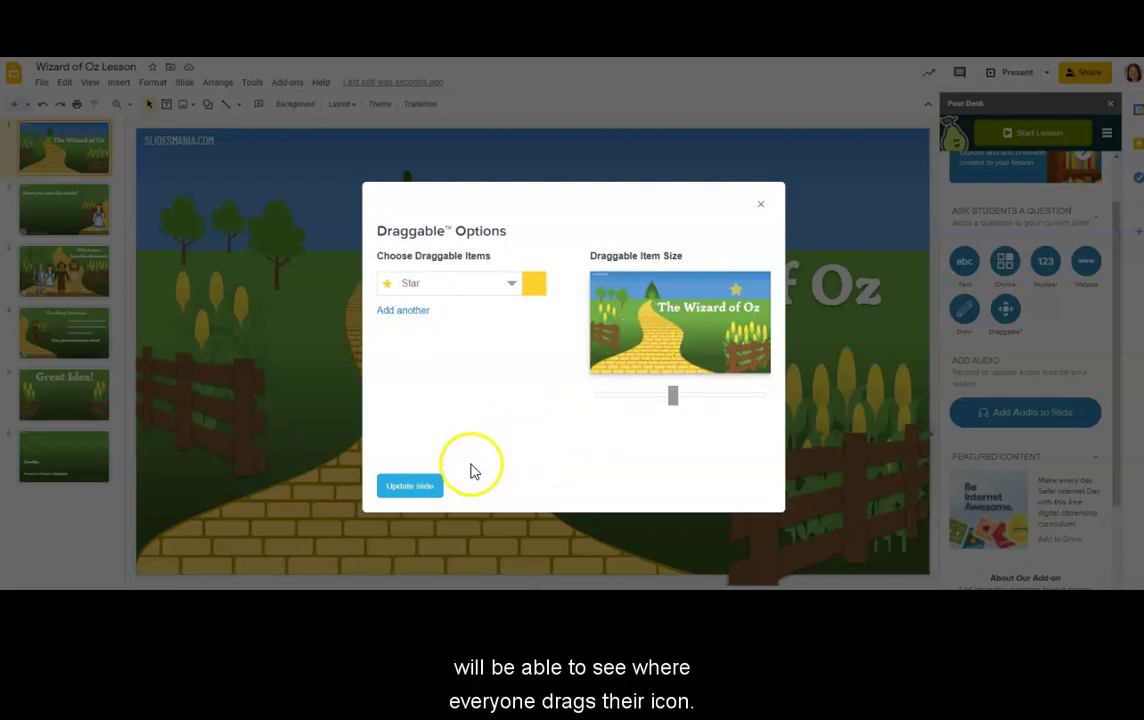
click(759, 205)
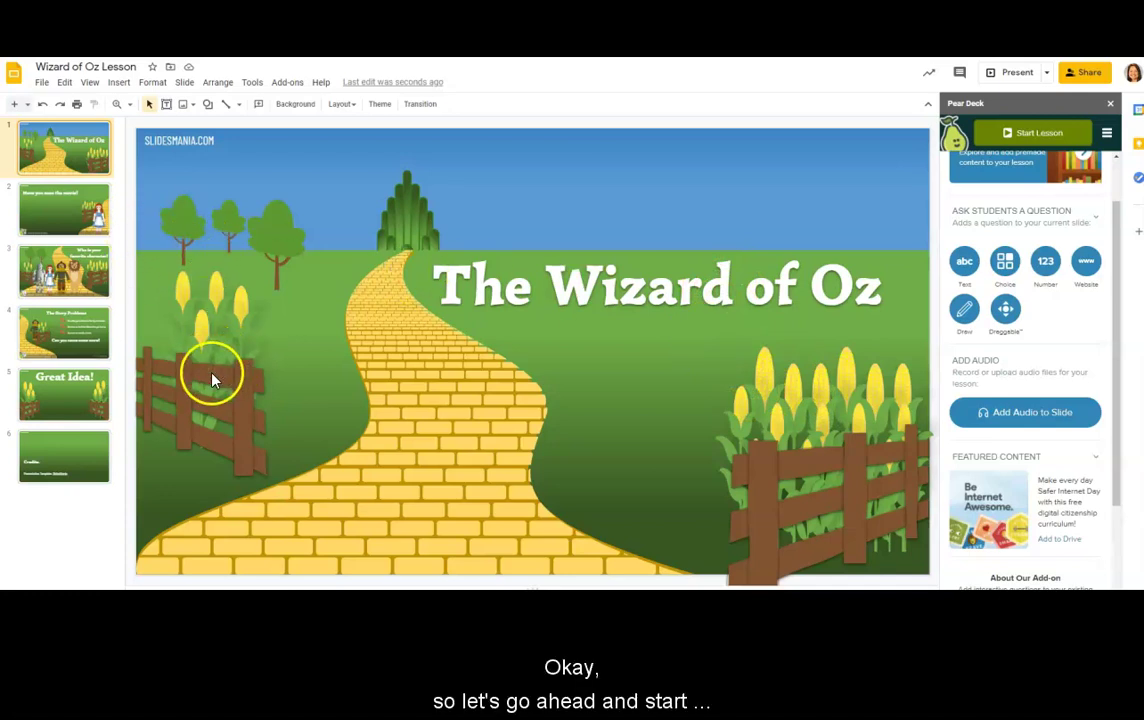
Review the multiple choice options set on the "Have you seen the movie?" slide
click(72, 225)
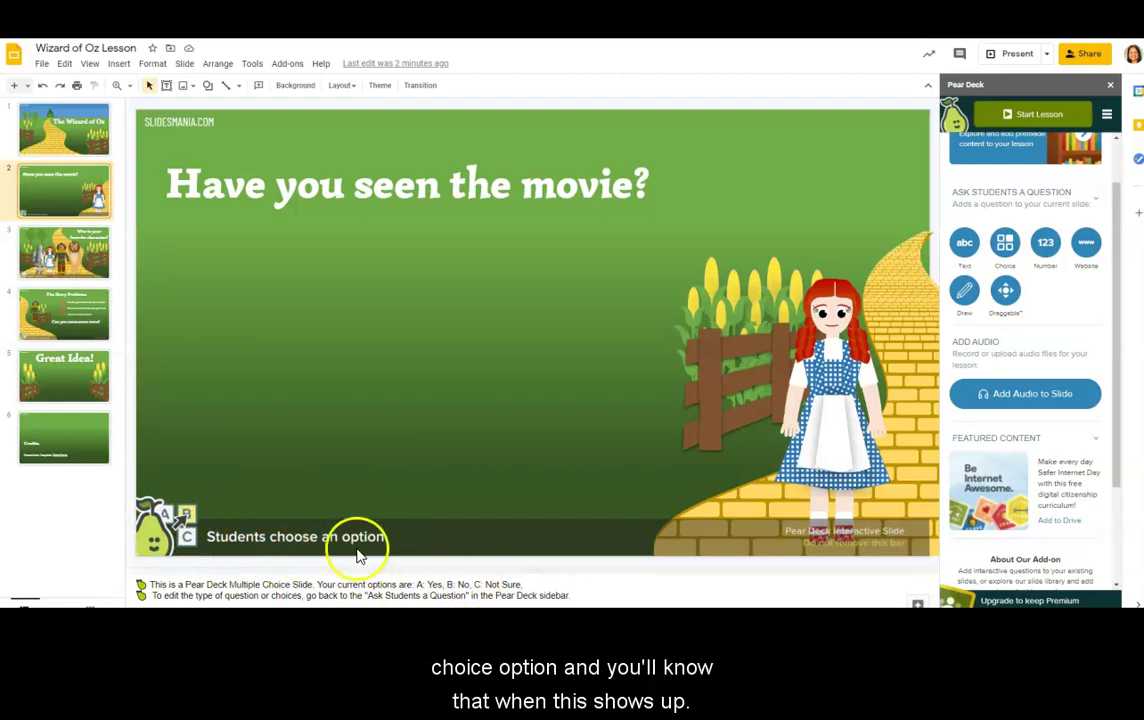
click(1008, 255)
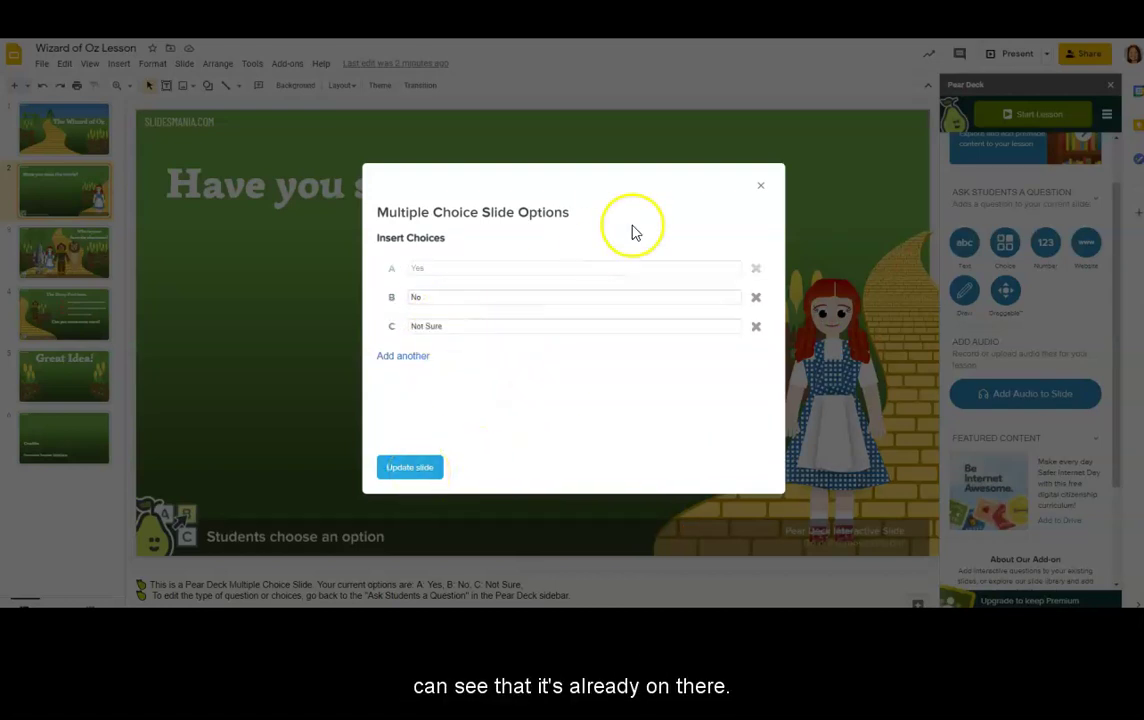
click(760, 185)
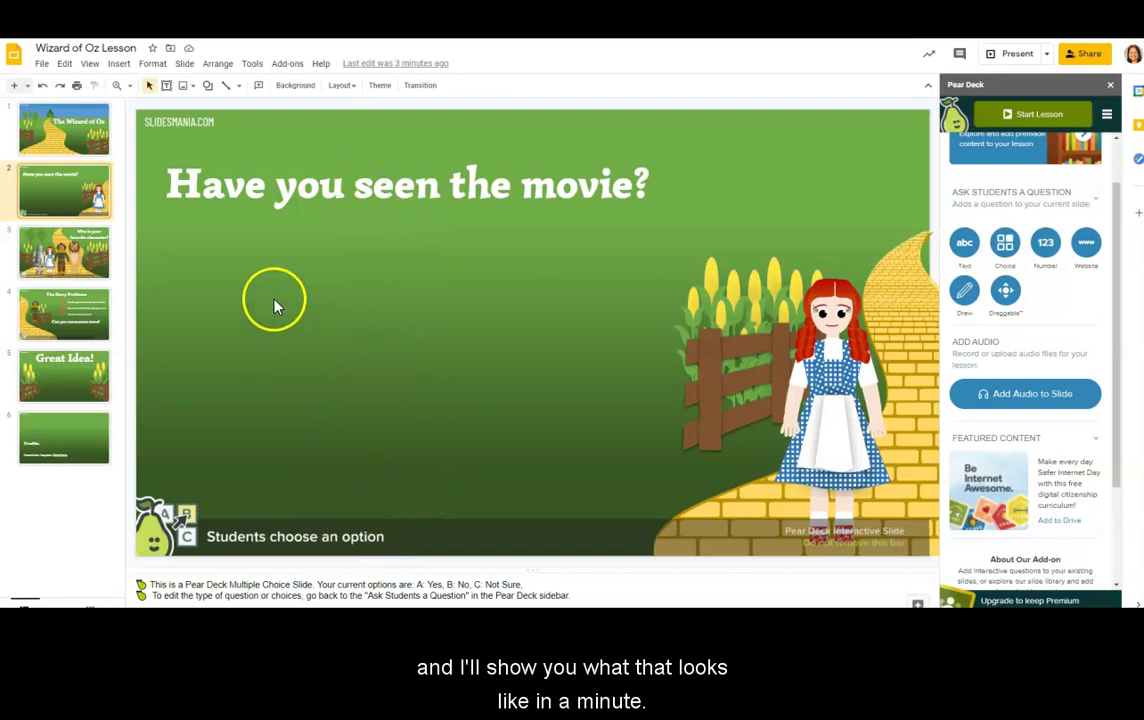
Review the draggable settings of the "Who is your favorite character?" slide and the text question on "The Story Problems" slide
click(102, 260)
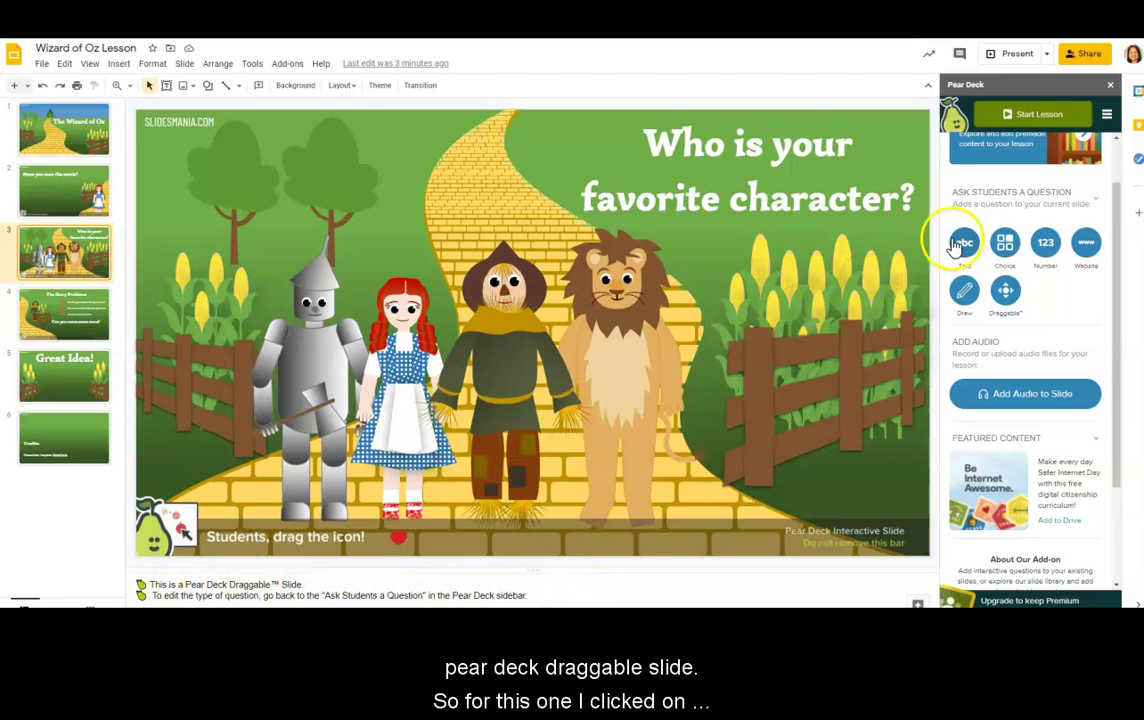
click(1008, 291)
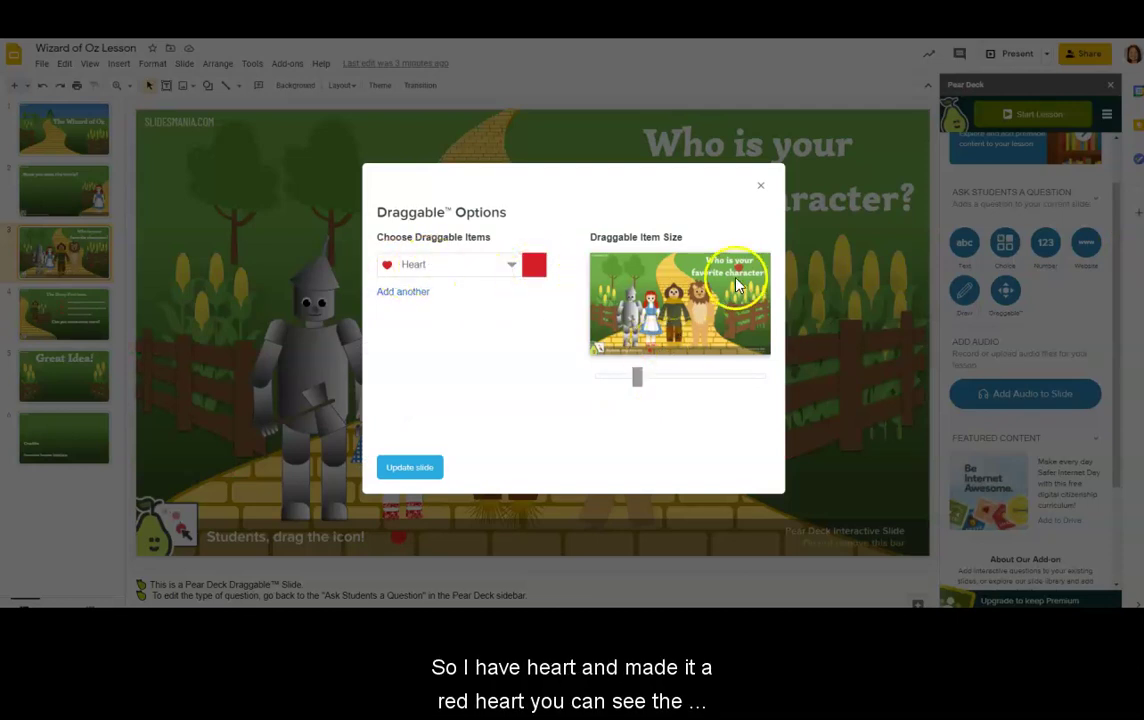
mouse_move(637, 377)
mouse_down()
mouse_move(653, 382)
mouse_move(637, 386)
mouse_up()
click(405, 470)
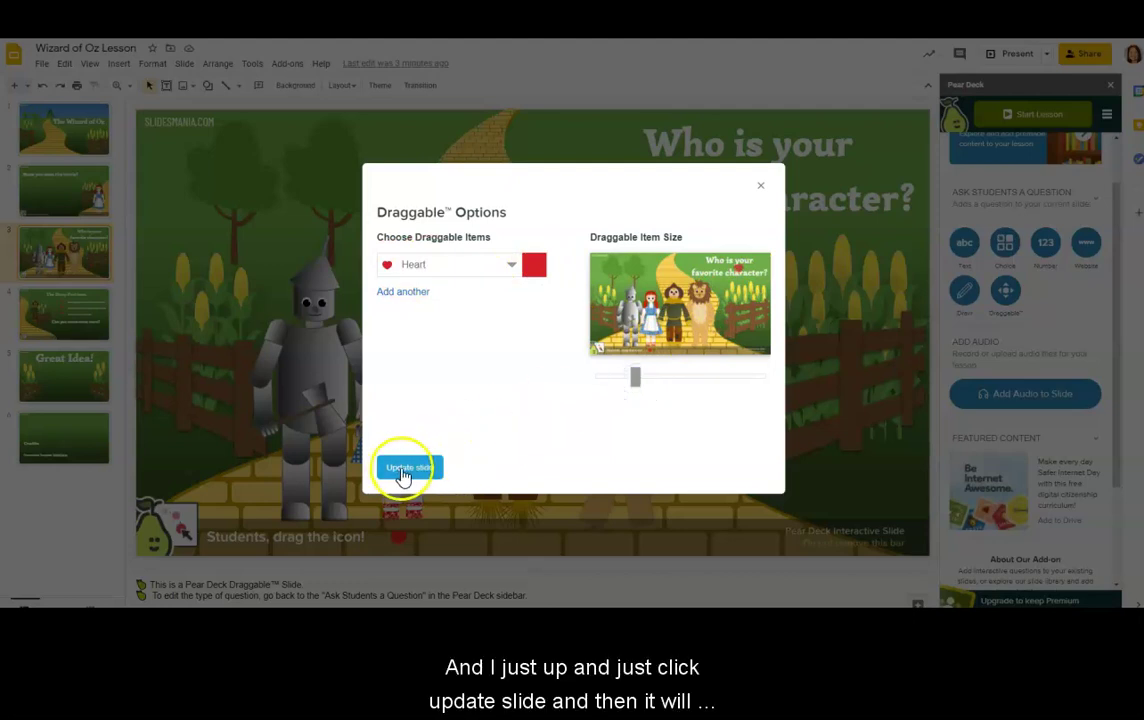
click(760, 185)
click(80, 316)
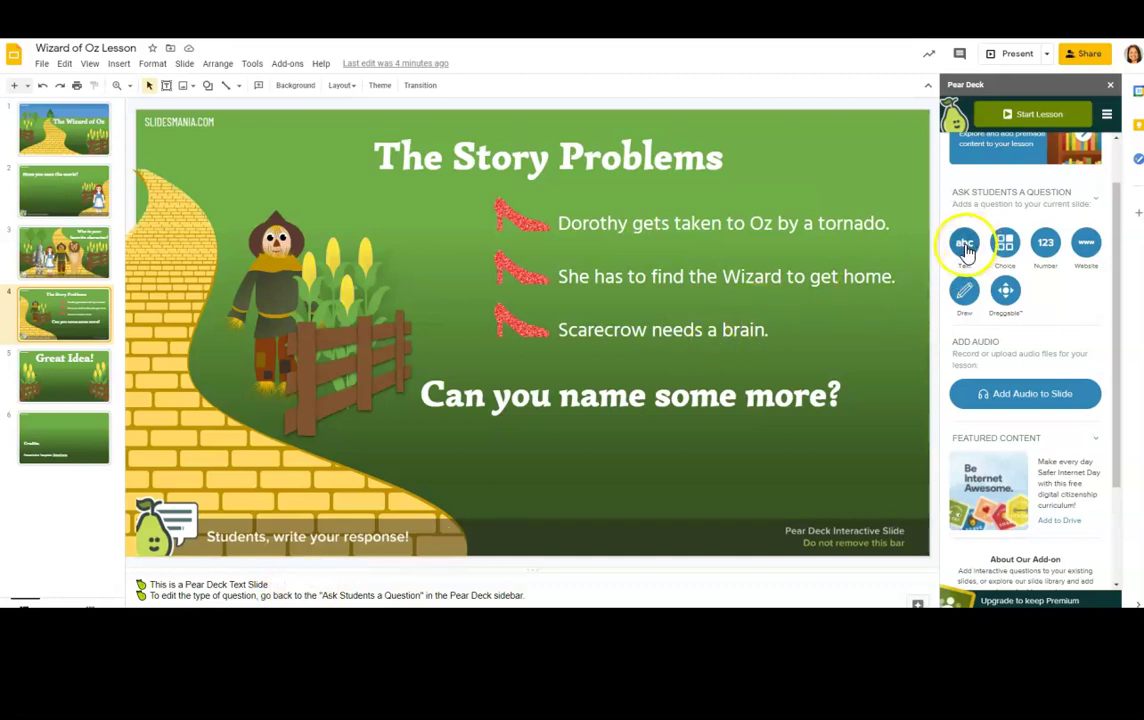
drag(480, 521, 401, 512)
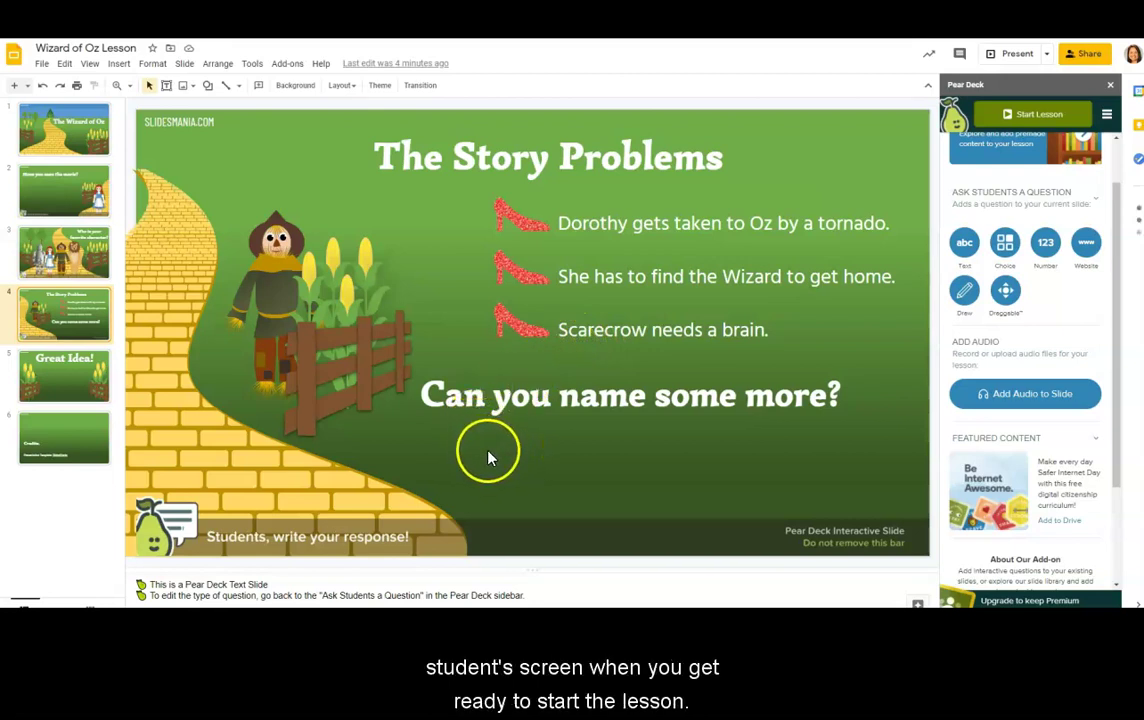
Start the lesson as an Instructor-Paced Activity and choose the Google account to sign in to Pear Deck
click(1036, 120)
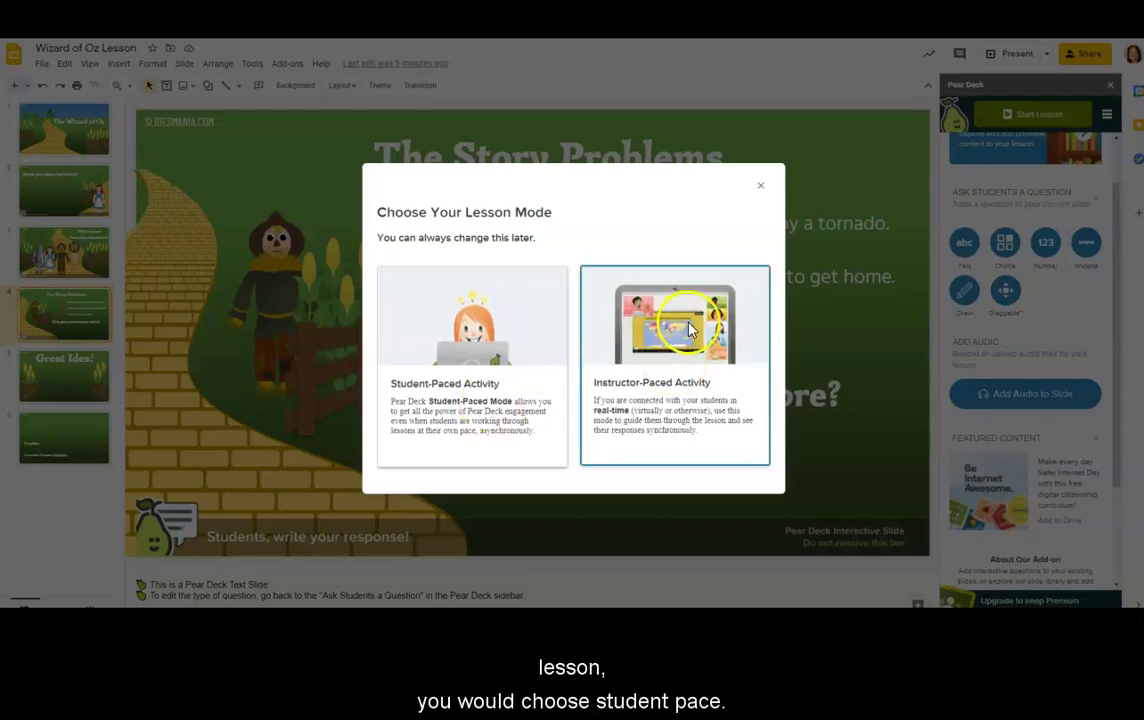
click(615, 287)
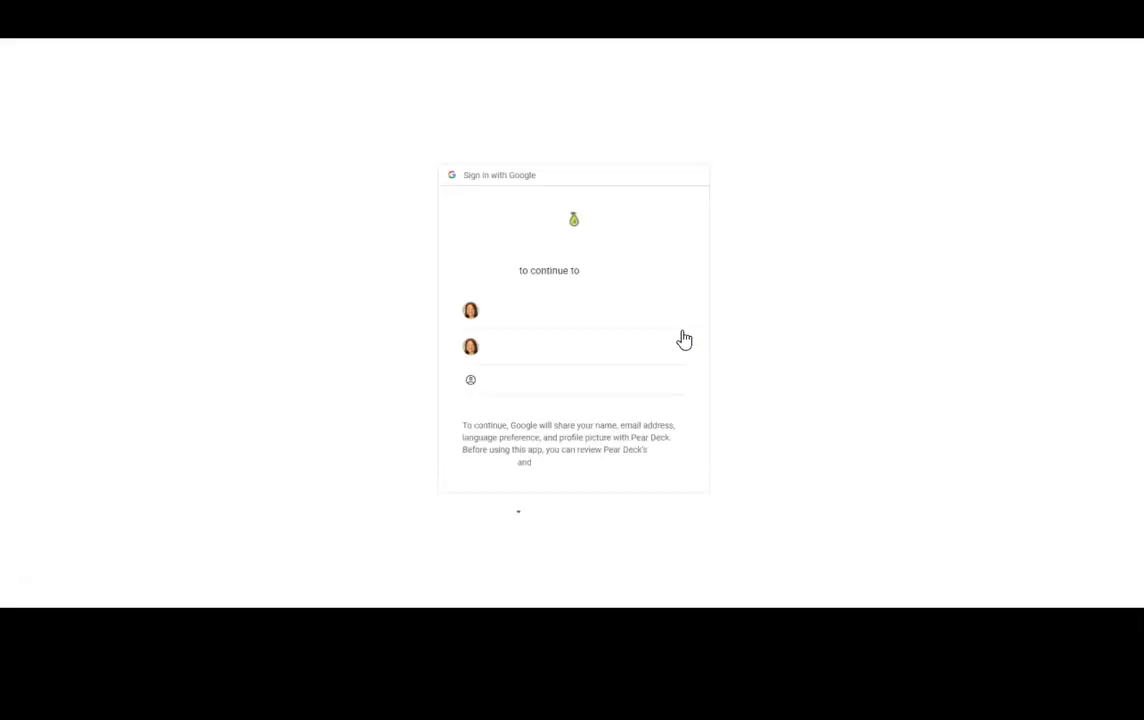
click(558, 318)
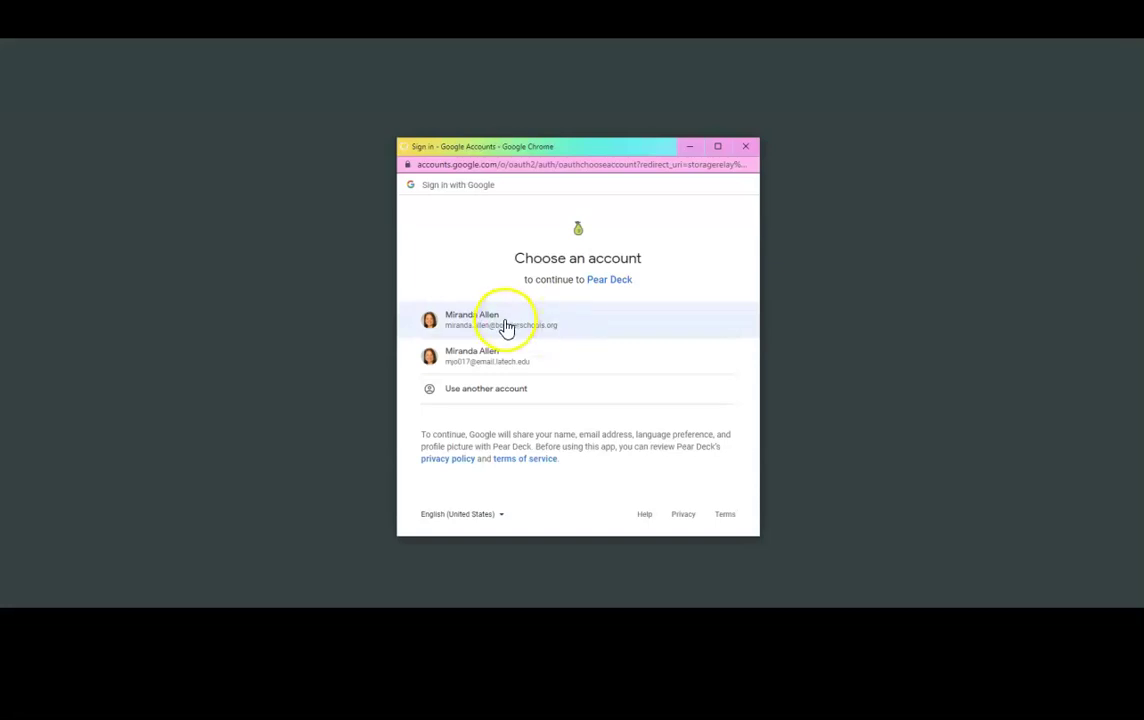
click(505, 322)
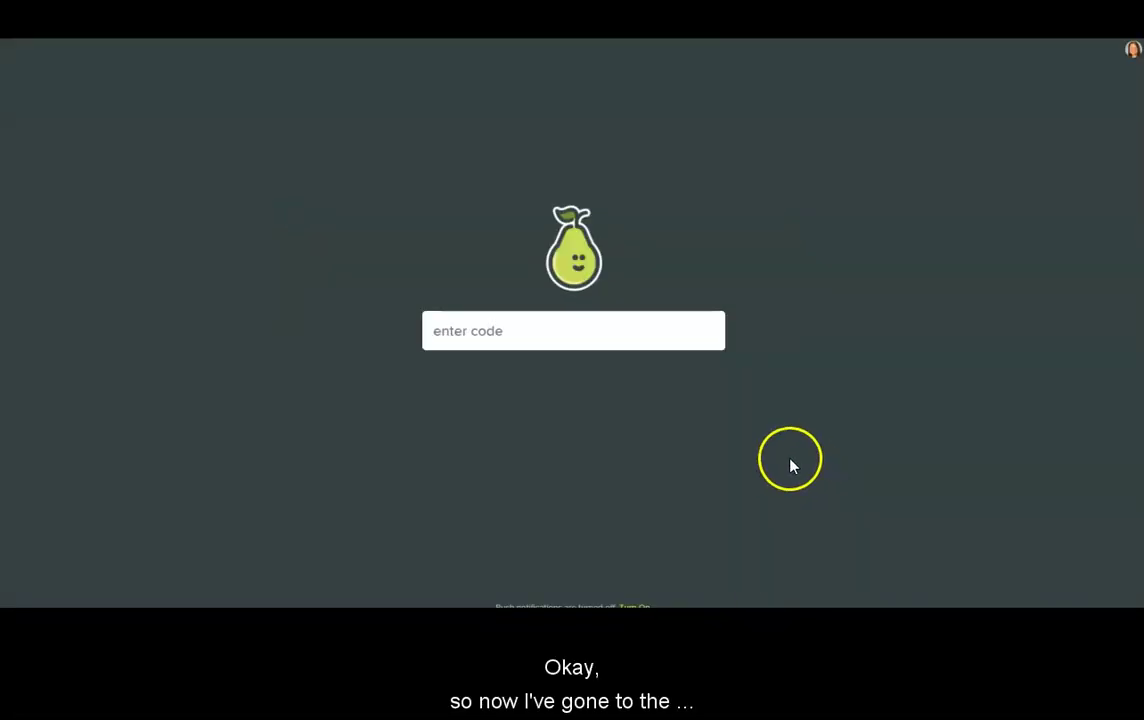
Join the session as a student with the class join code and answer the feelings check-in with the happy face
click(476, 331)
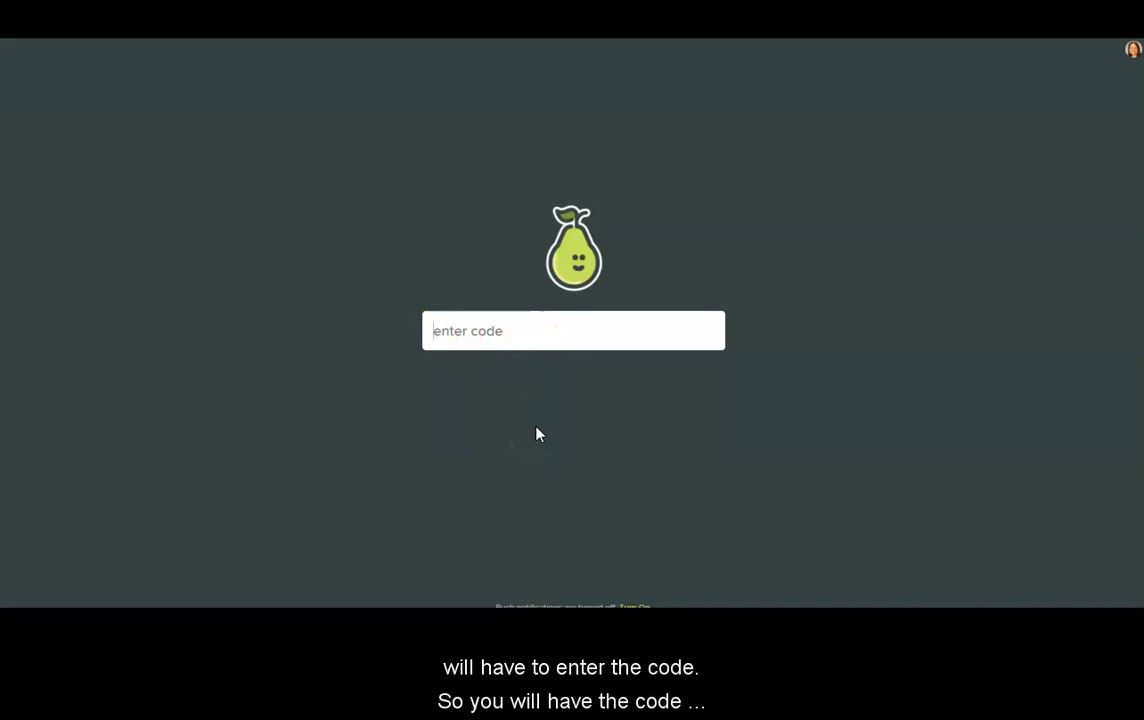
text(x)
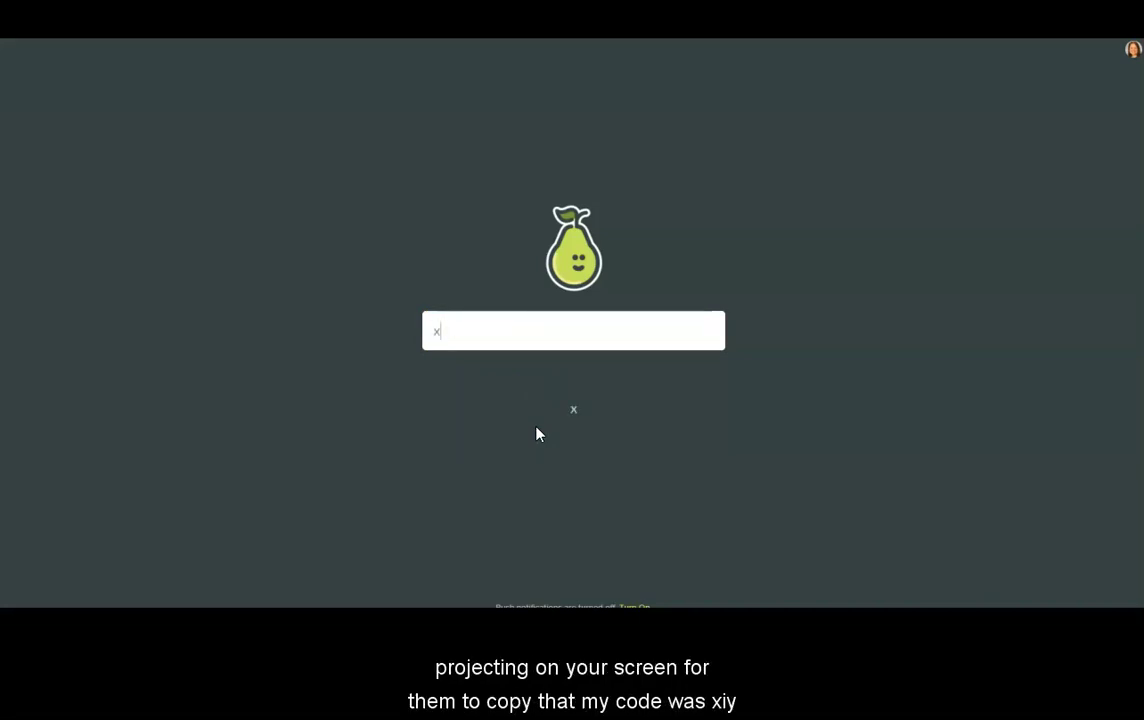
text(iy)
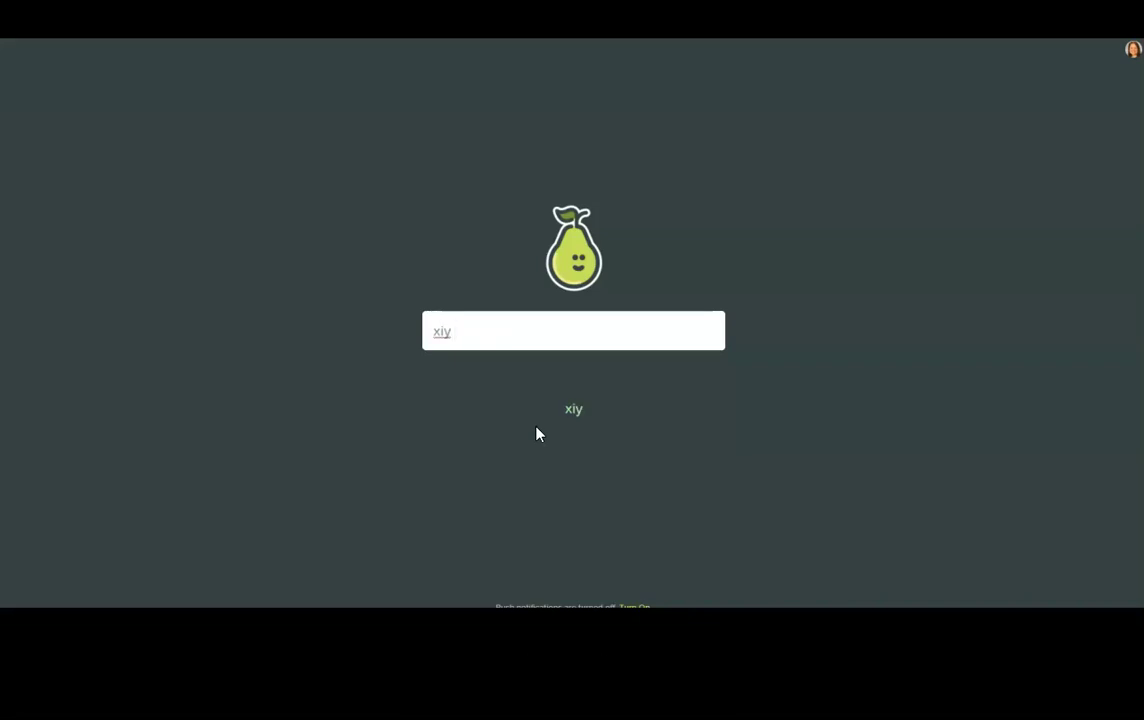
text( gws)
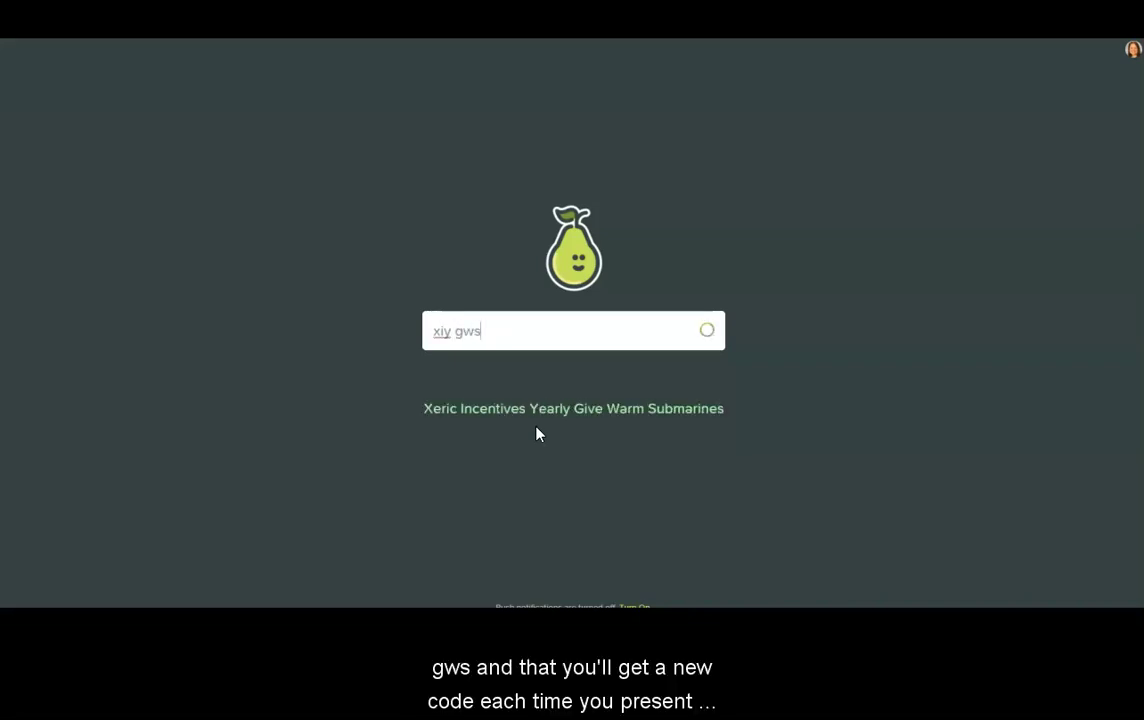
click(654, 420)
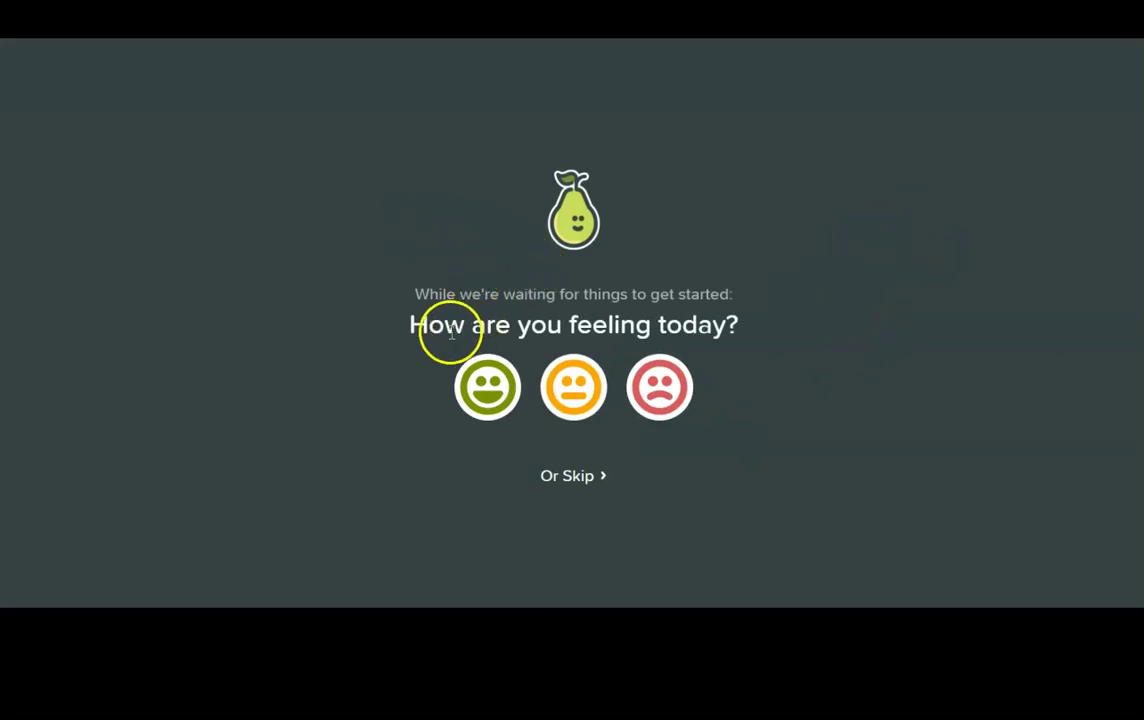
click(487, 388)
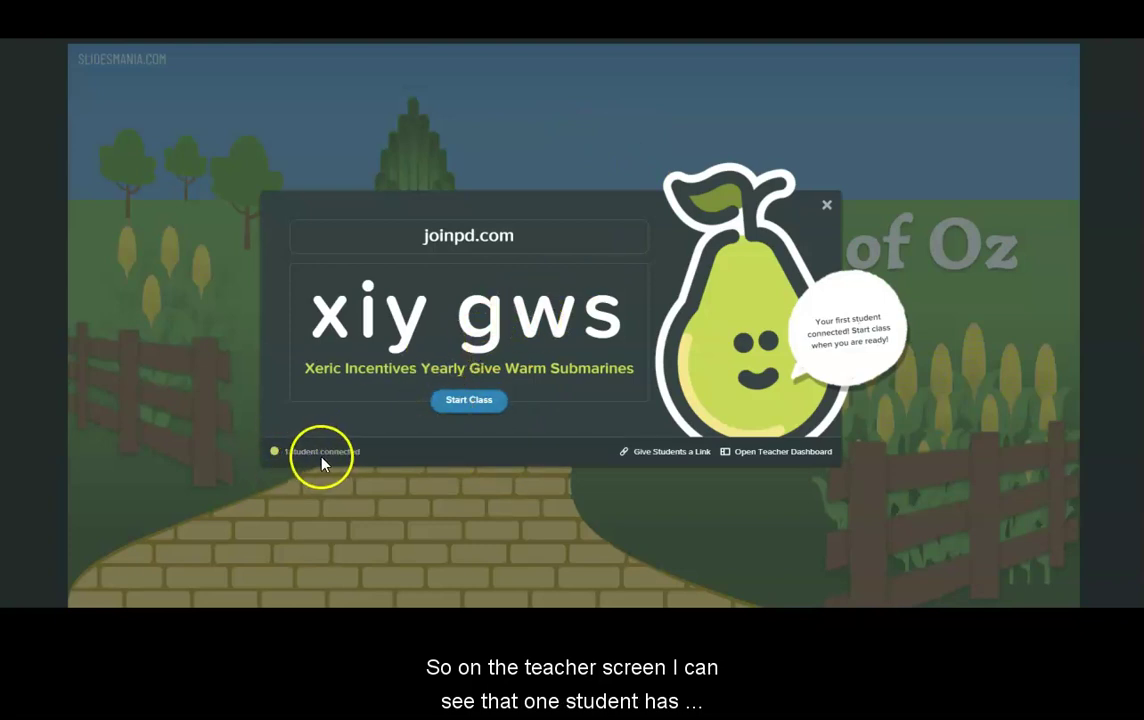
Start the class from the teacher's screen and advance to the "Have you seen the movie?" slide
click(469, 405)
click(488, 420)
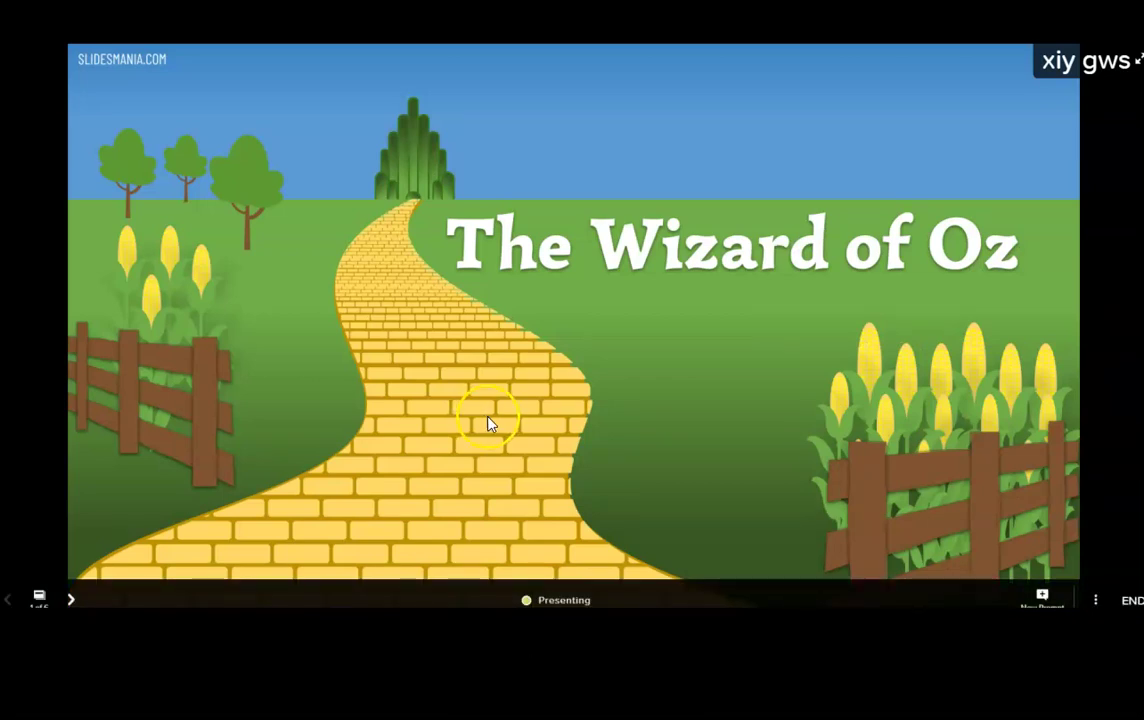
click(72, 600)
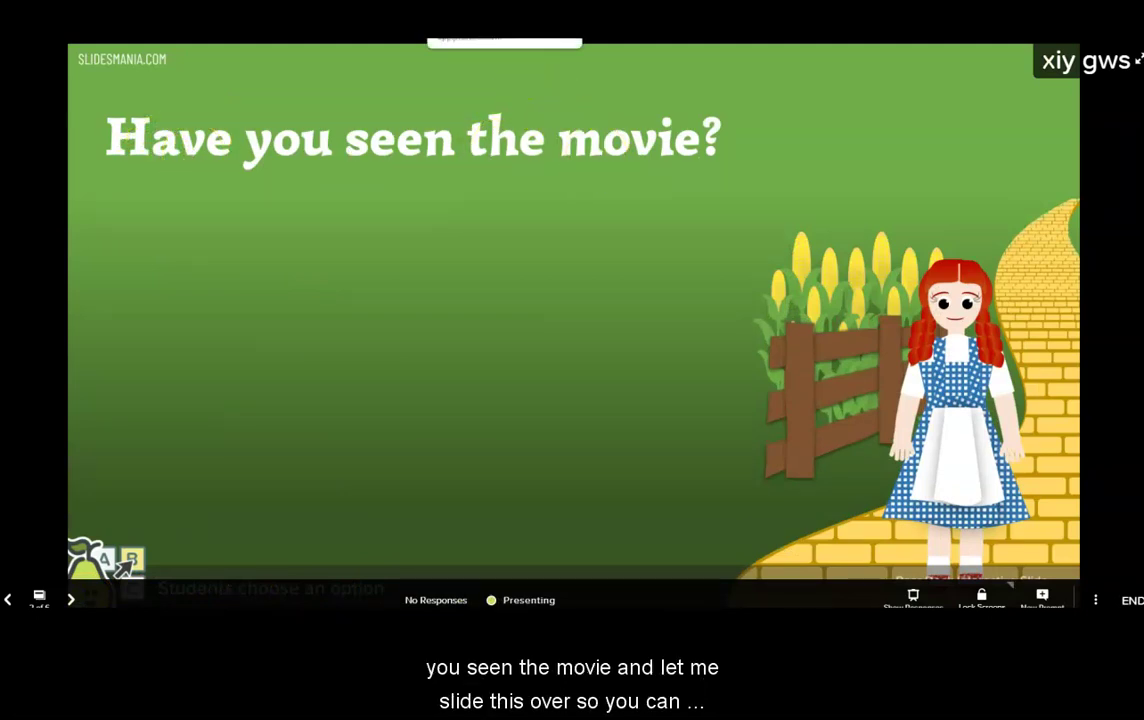
Answer "Yes" to "Have you seen the movie?" as the student, and briefly show the class responses from the teacher's screen before hiding them
drag(504, 40, 1140, 140)
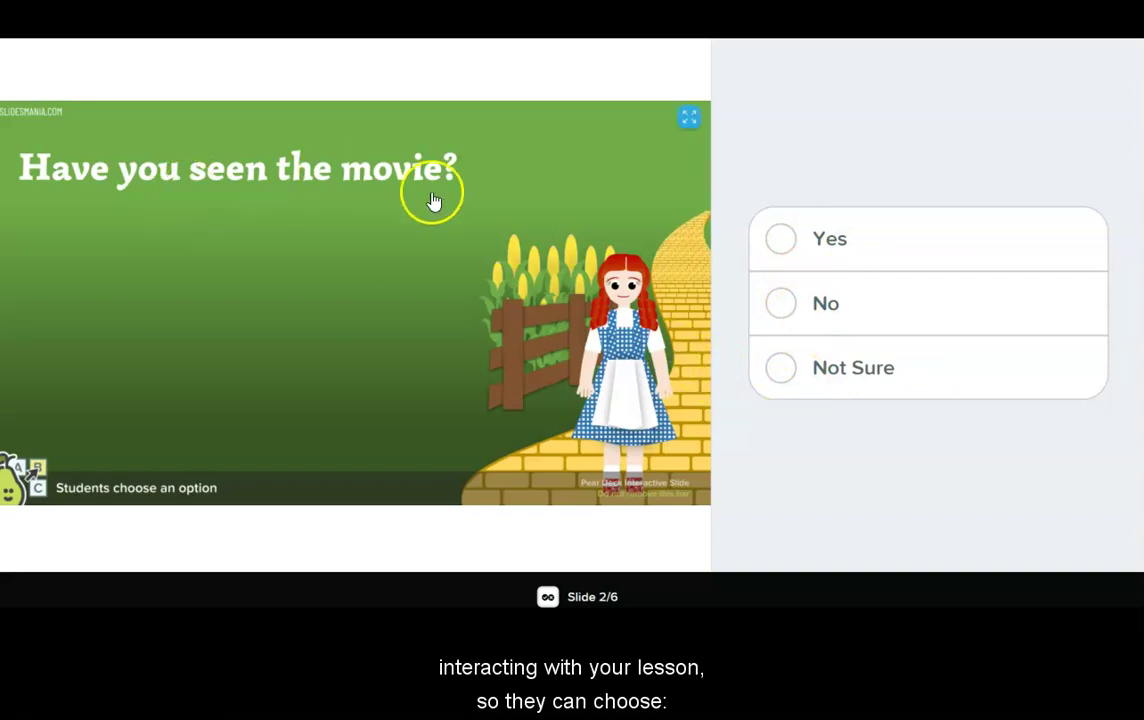
click(781, 243)
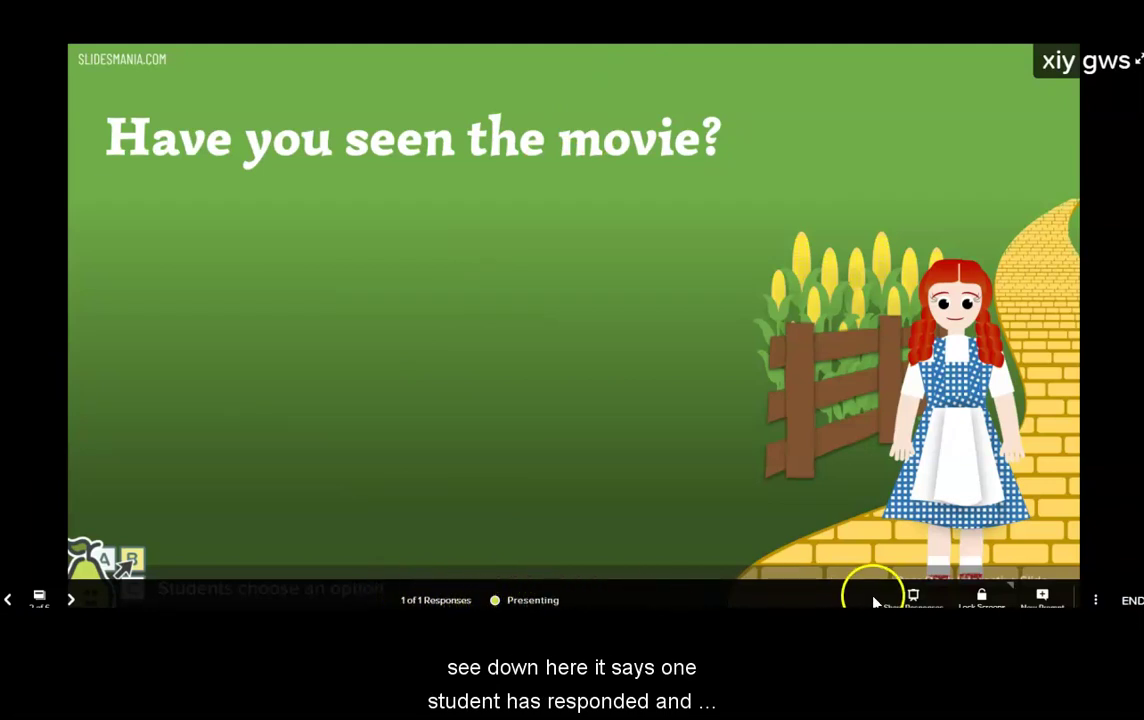
click(914, 598)
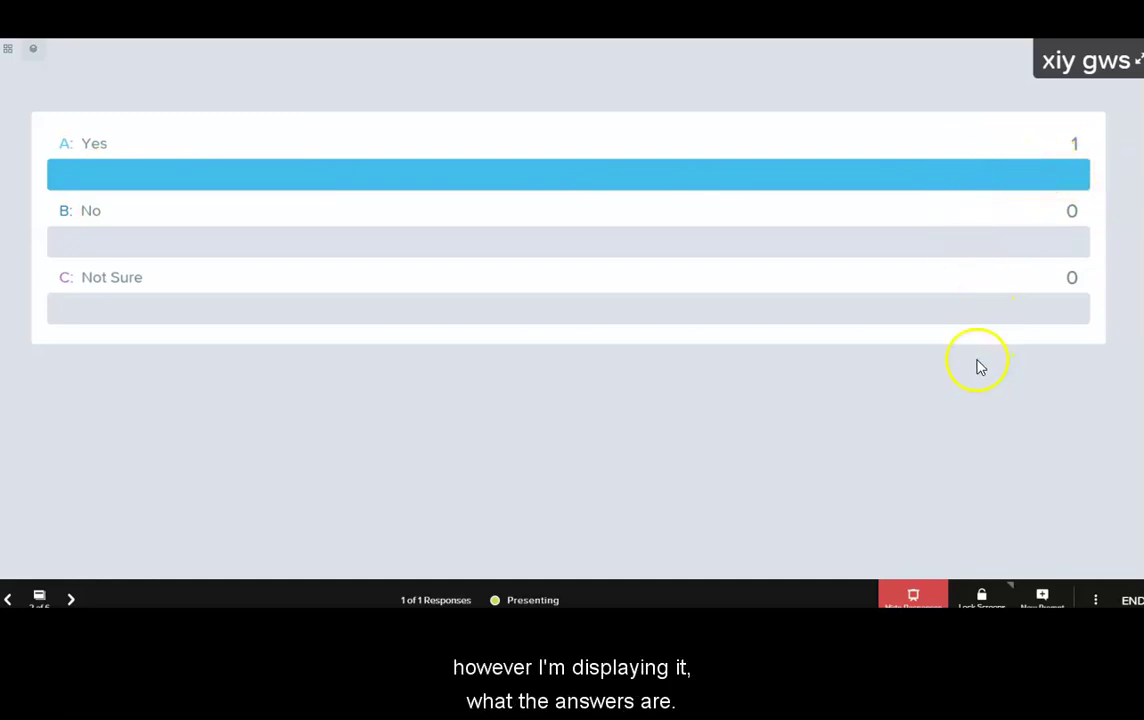
click(913, 597)
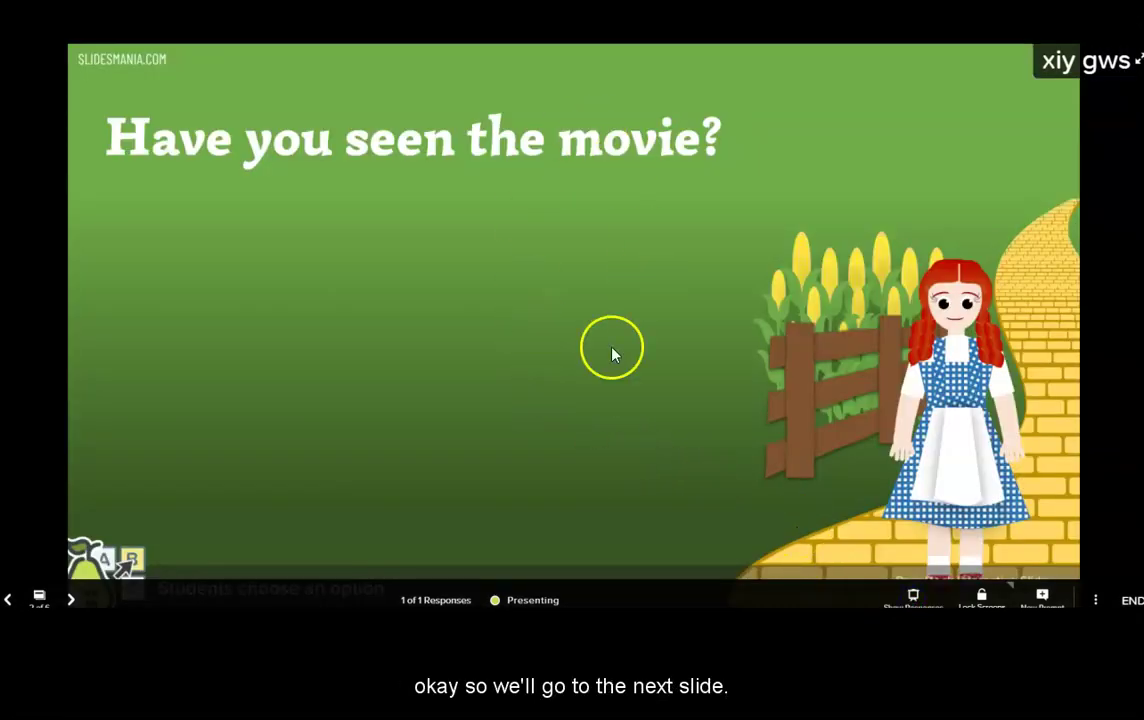
Advance the lesson to "Who is your favorite character?" and place the heart icon on the Scarecrow's chest as the student
click(71, 599)
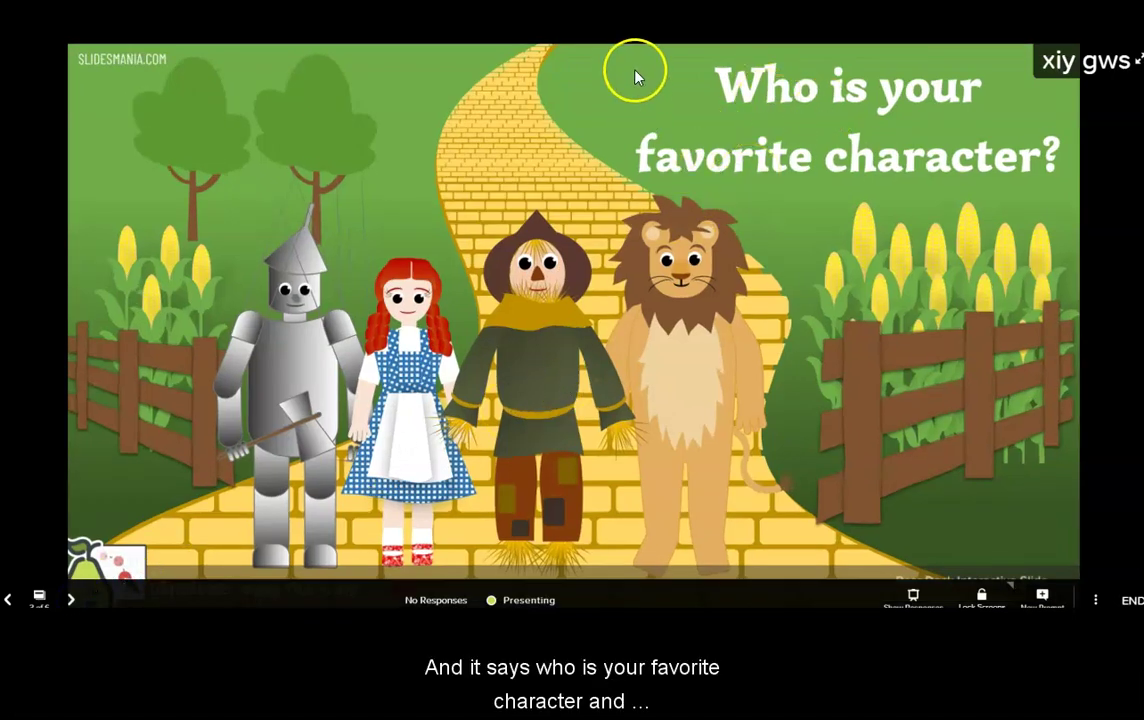
drag(312, 15, 1140, 90)
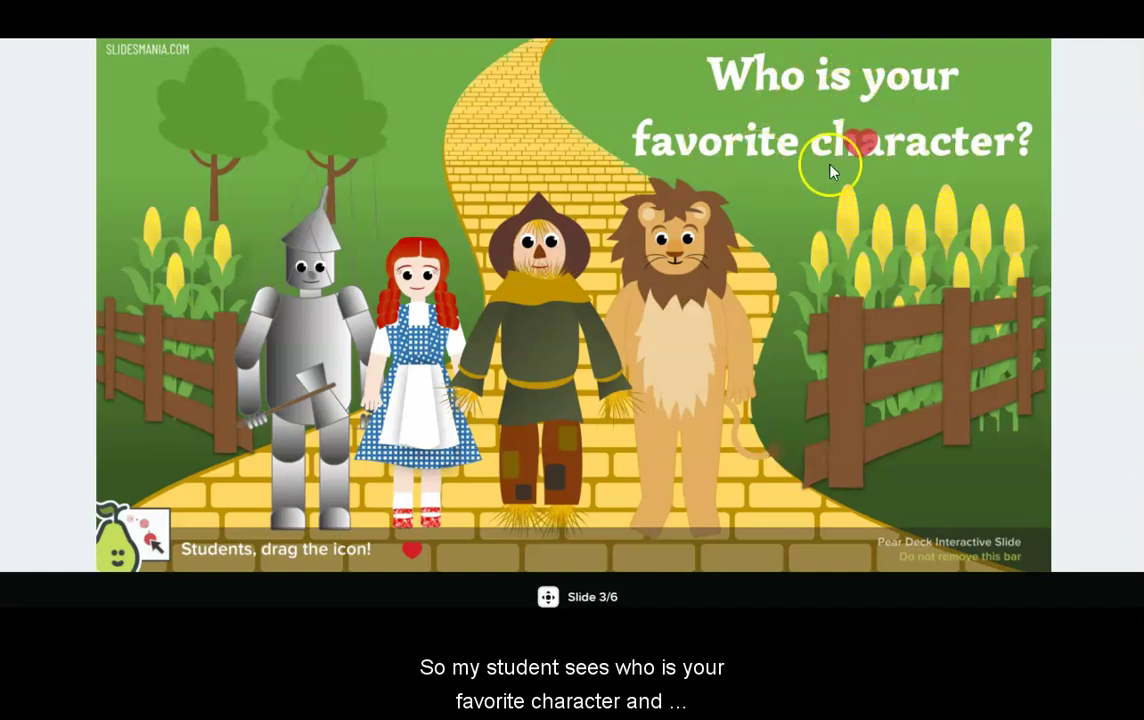
drag(858, 147, 543, 347)
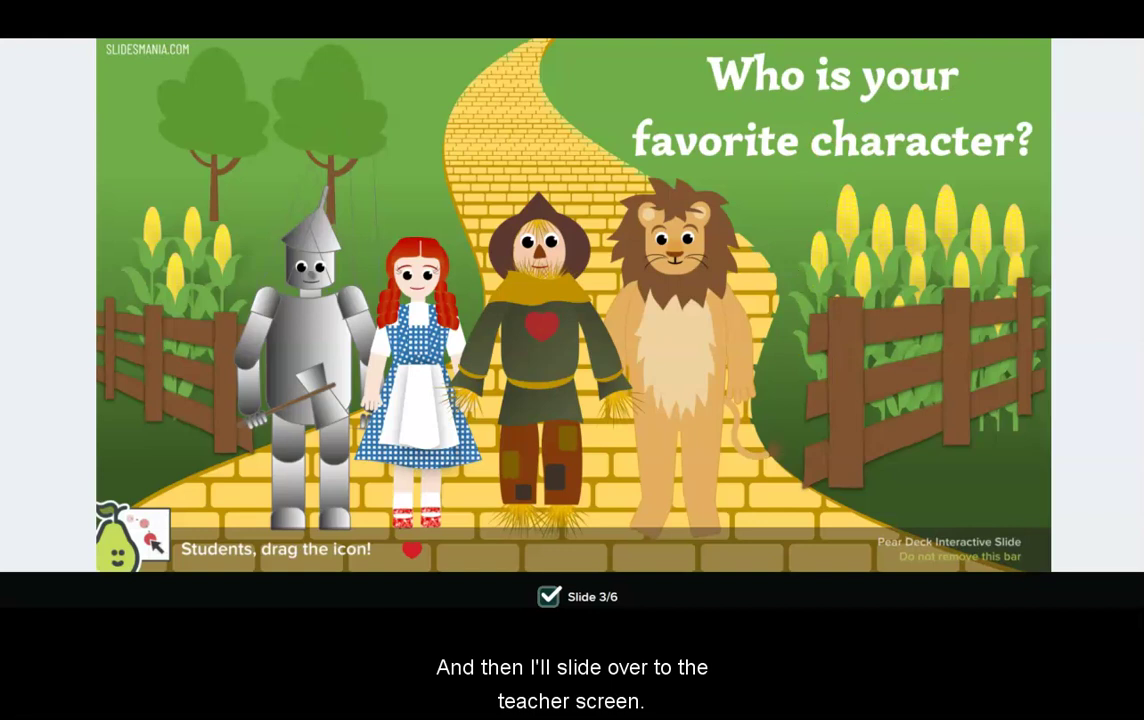
Show and hide the favorite-character responses on the teacher's screen and advance to "The Story Problems" slide
key(ctrl+Right)
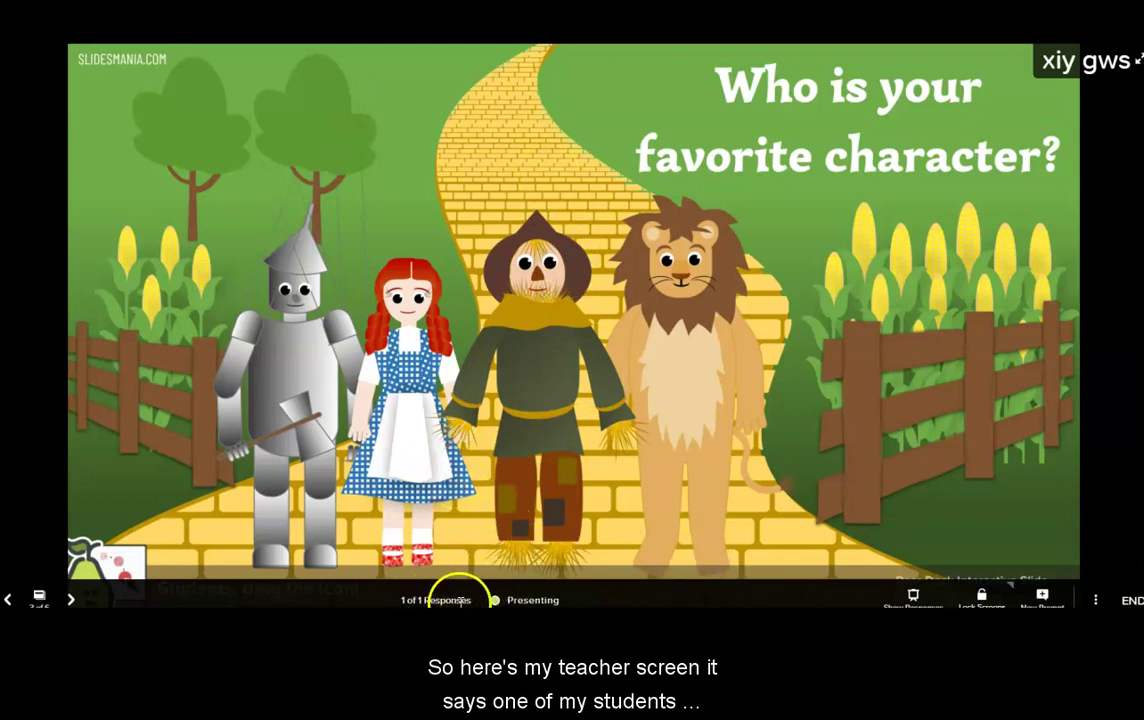
click(913, 596)
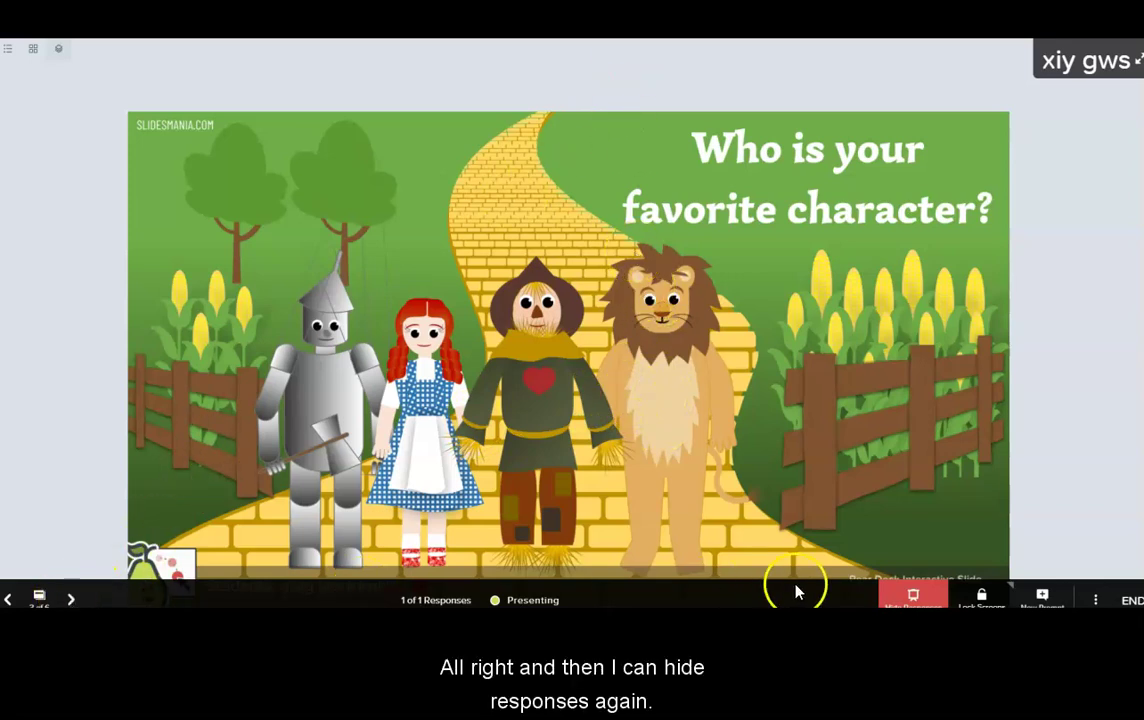
click(916, 595)
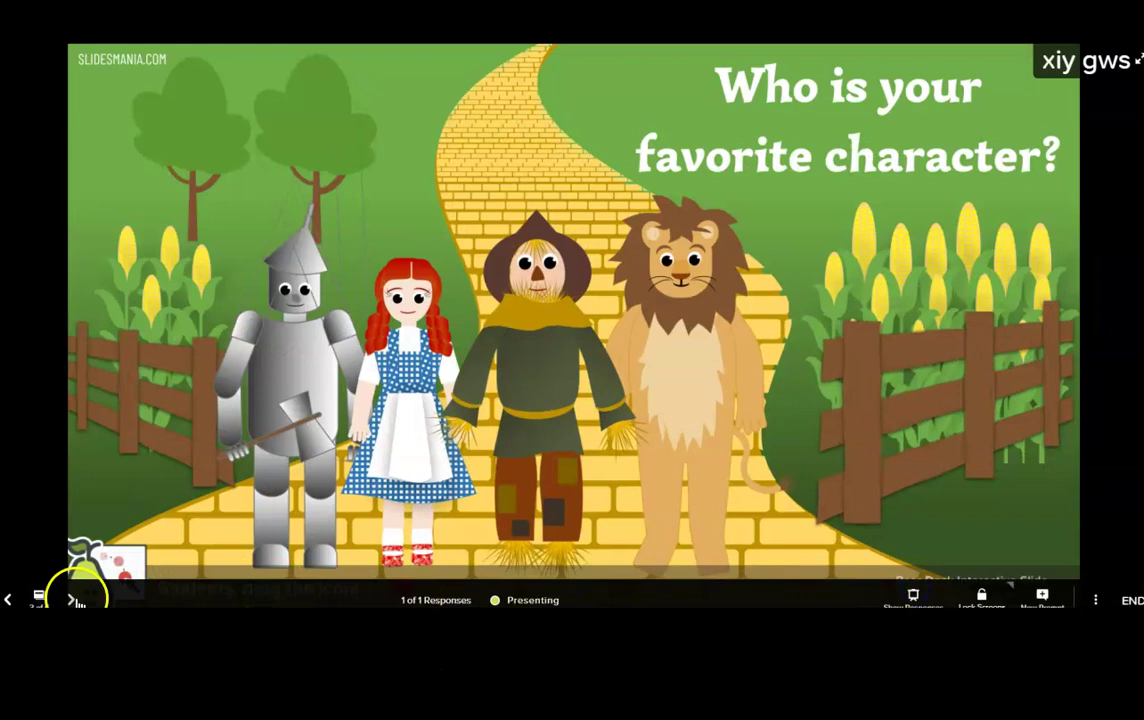
click(71, 598)
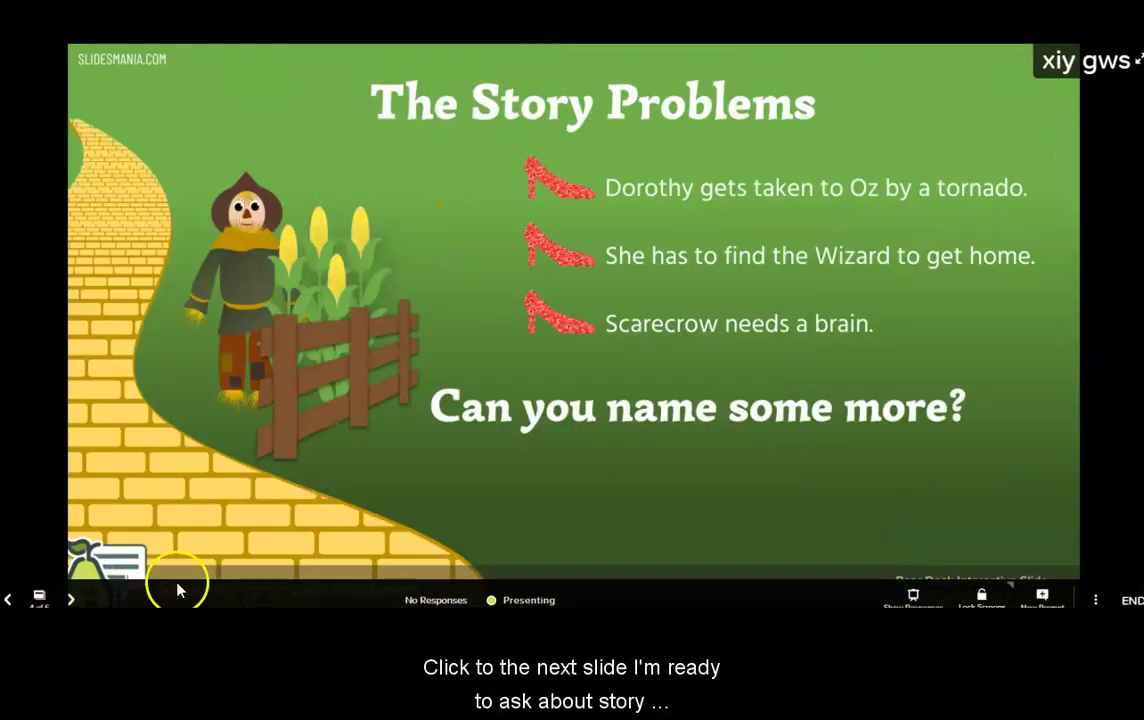